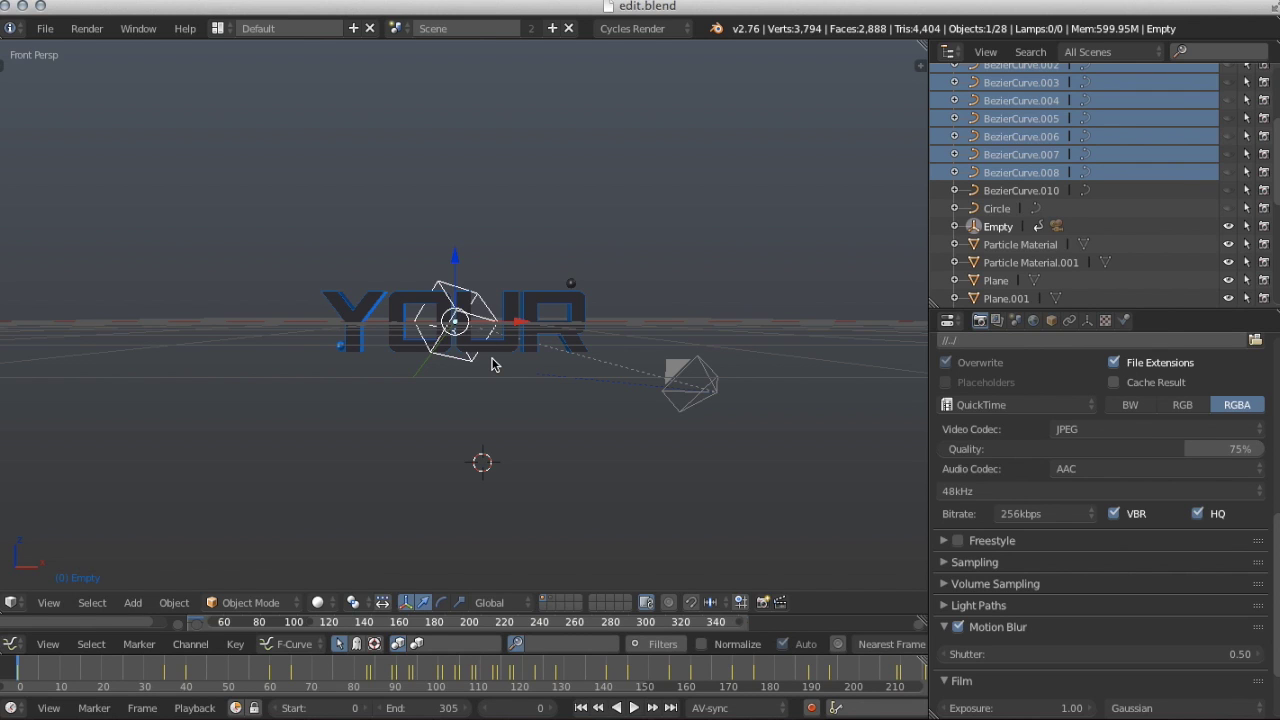
# Replace the wording of the dark front YOUR text object with MYSTERIUM
pyautogui.moveTo(492, 359); pyautogui.dragTo(491, 364, button='middle')
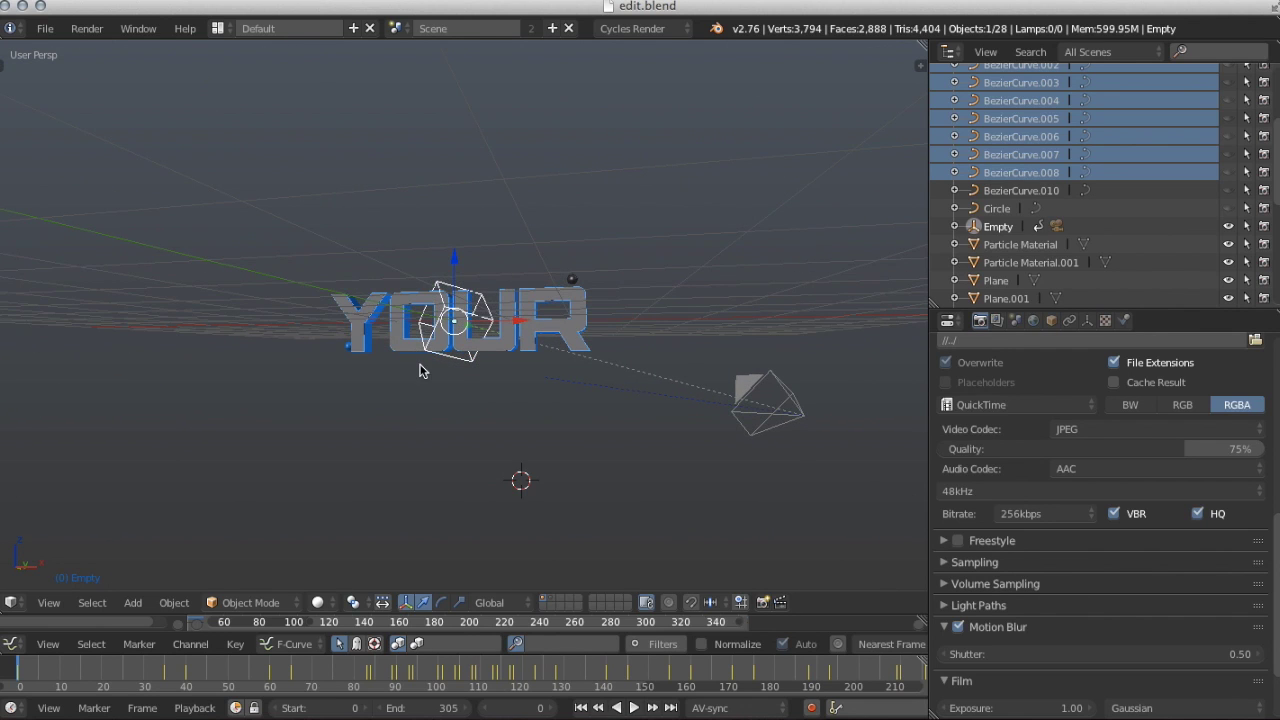
pyautogui.scroll(2, 434, 370)
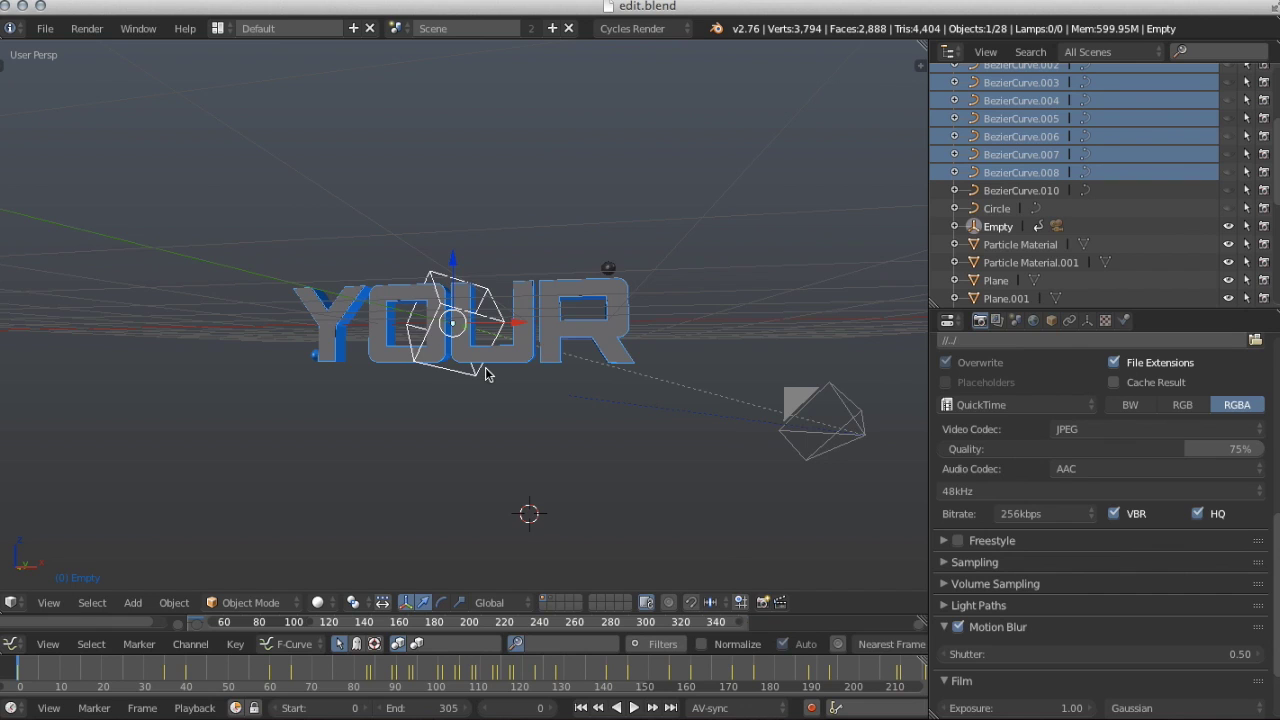
pyautogui.moveTo(485, 374); pyautogui.dragTo(689, 403, button='middle')
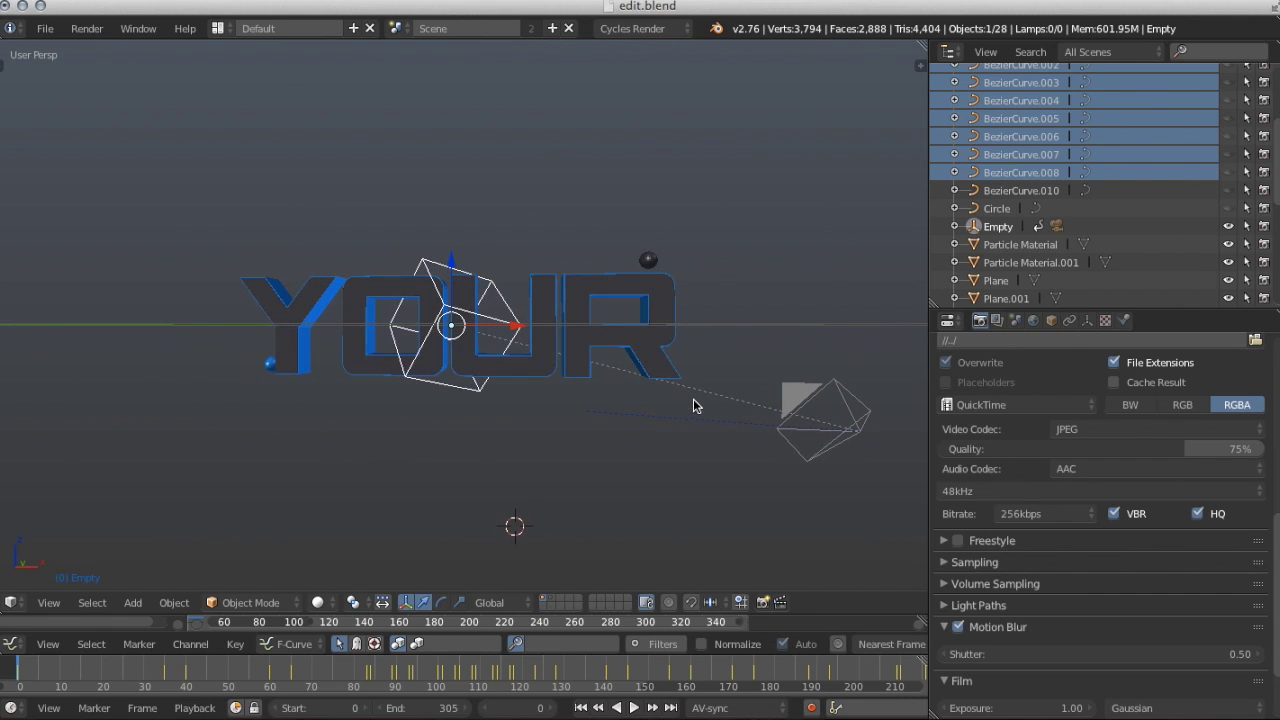
pyautogui.rightClick(616, 284)
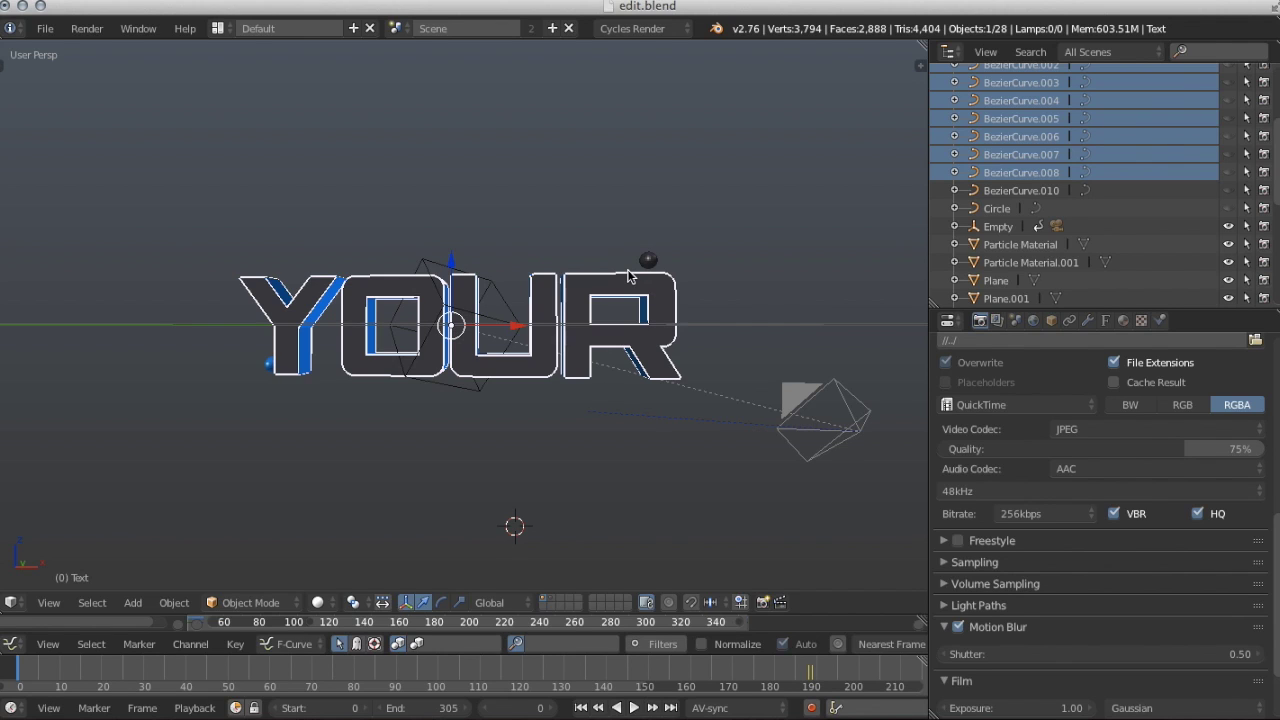
pyautogui.press('Tab')
pyautogui.press('Left')
pyautogui.press('Left')
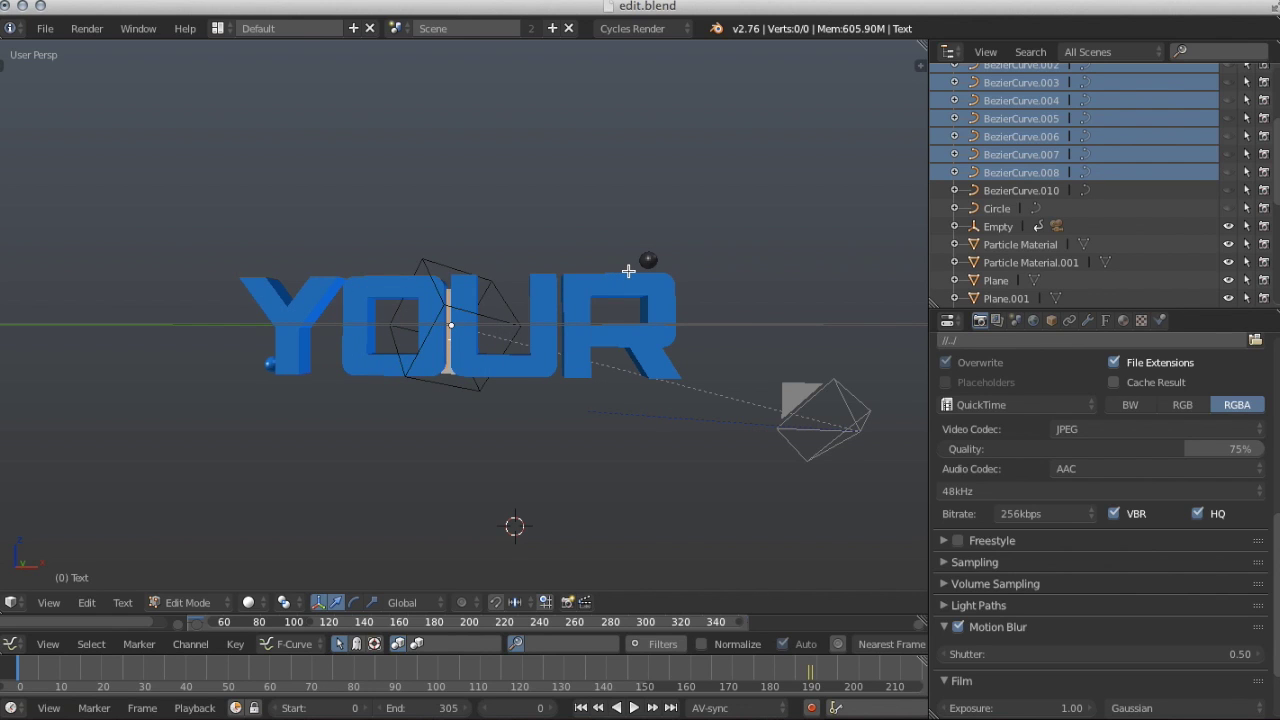
pyautogui.write('MYSTERIUM')
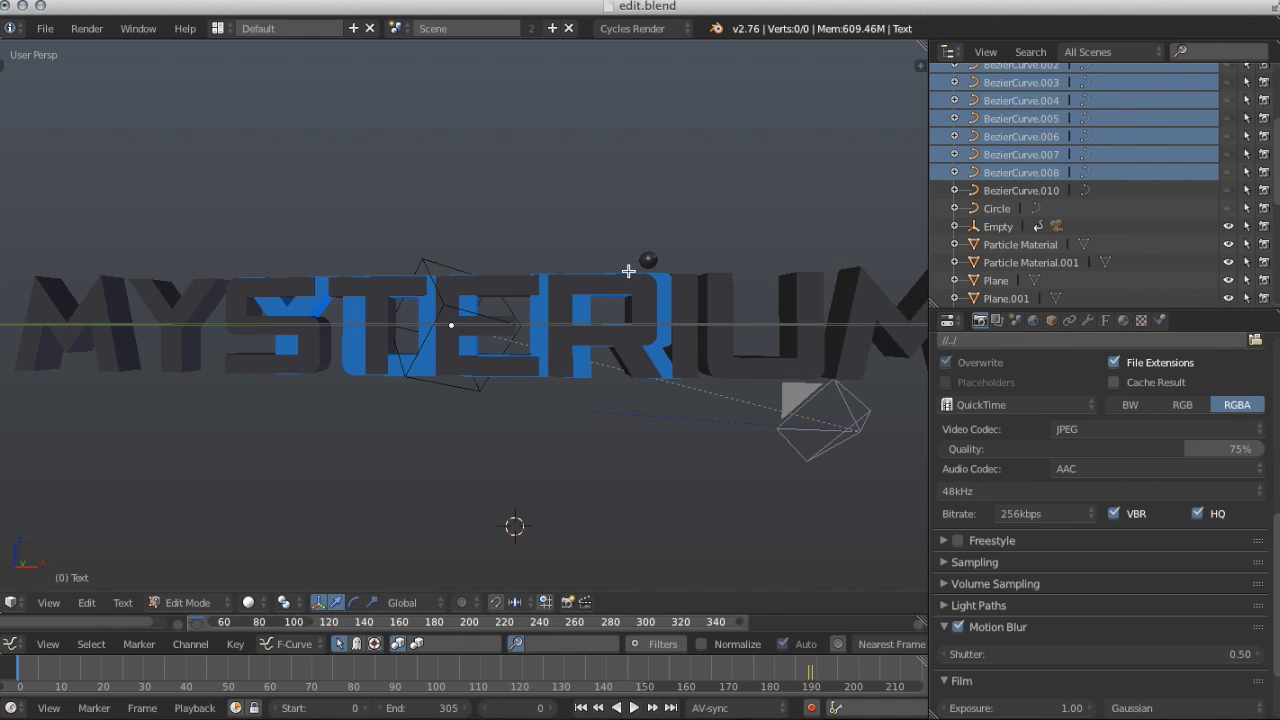
pyautogui.press('Tab')
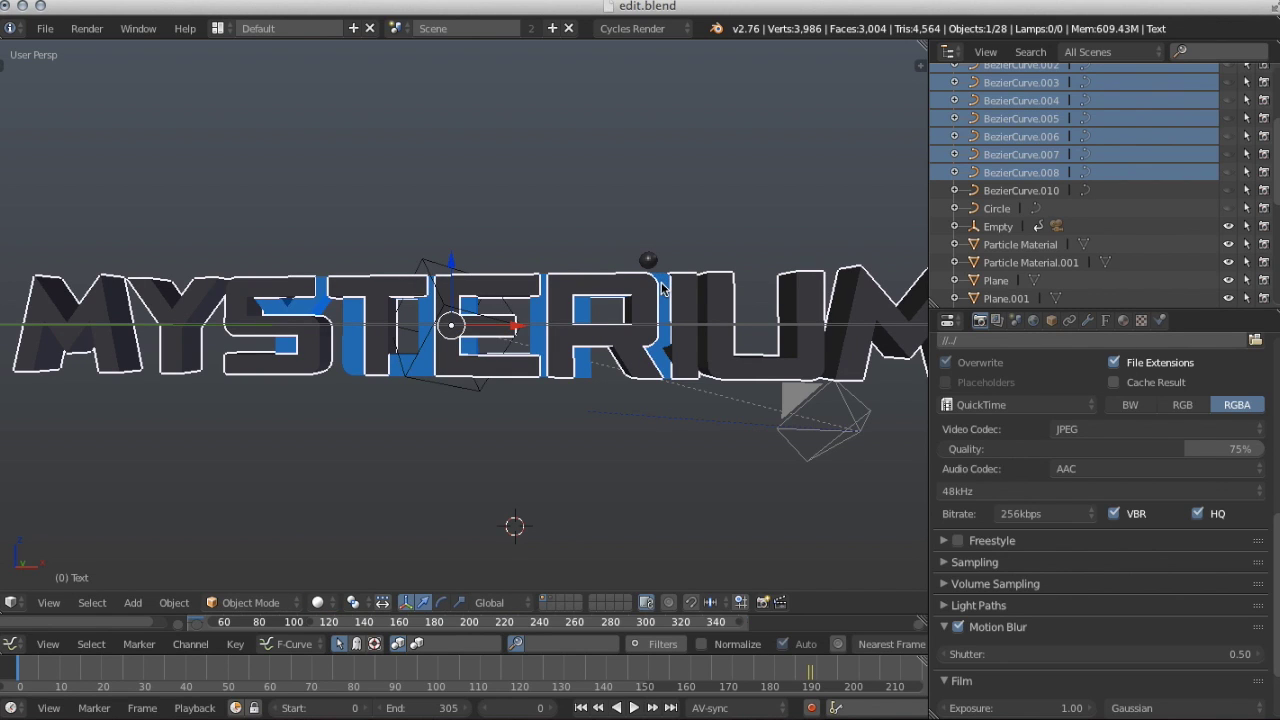
# Replace the wording of the blue YOUR text object behind it with MYSTERIUM
pyautogui.rightClick(662, 288)
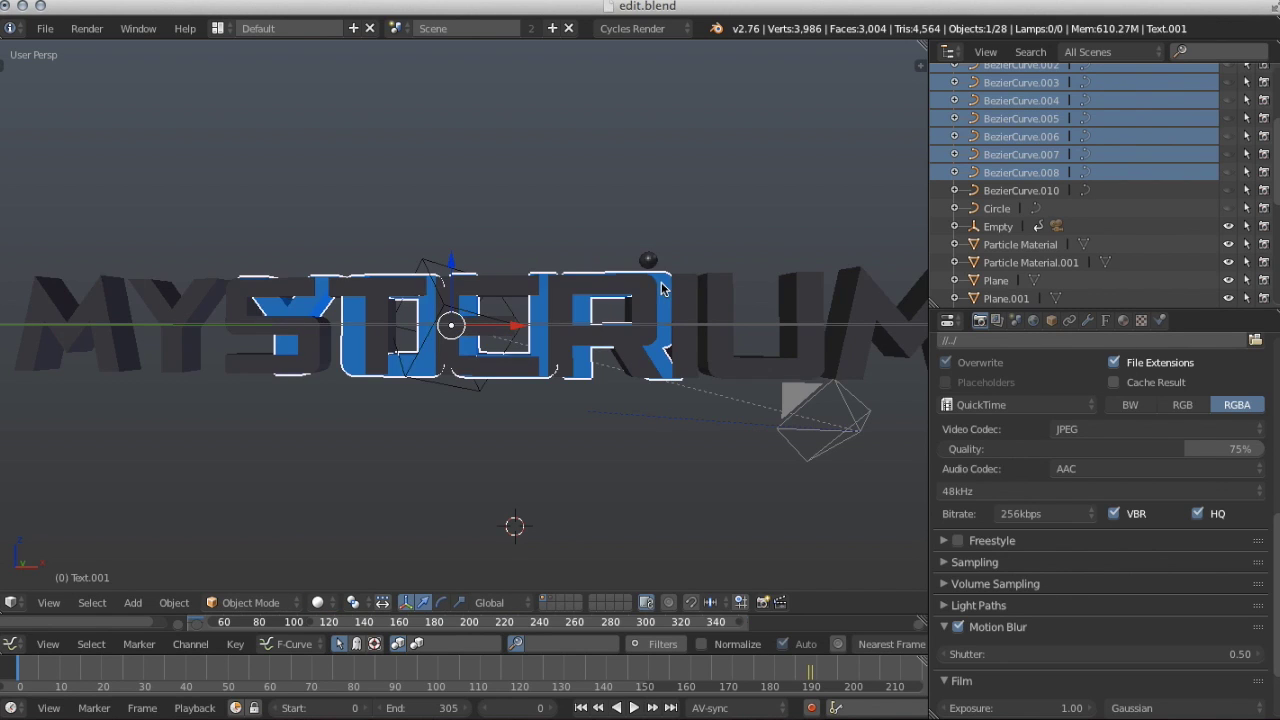
pyautogui.hscroll(3, 662, 288)
pyautogui.scroll(3, 662, 288)
pyautogui.hscroll(2, 662, 288)
pyautogui.moveTo(661, 288); pyautogui.dragTo(668, 284, button='middle')
pyautogui.press('Tab')
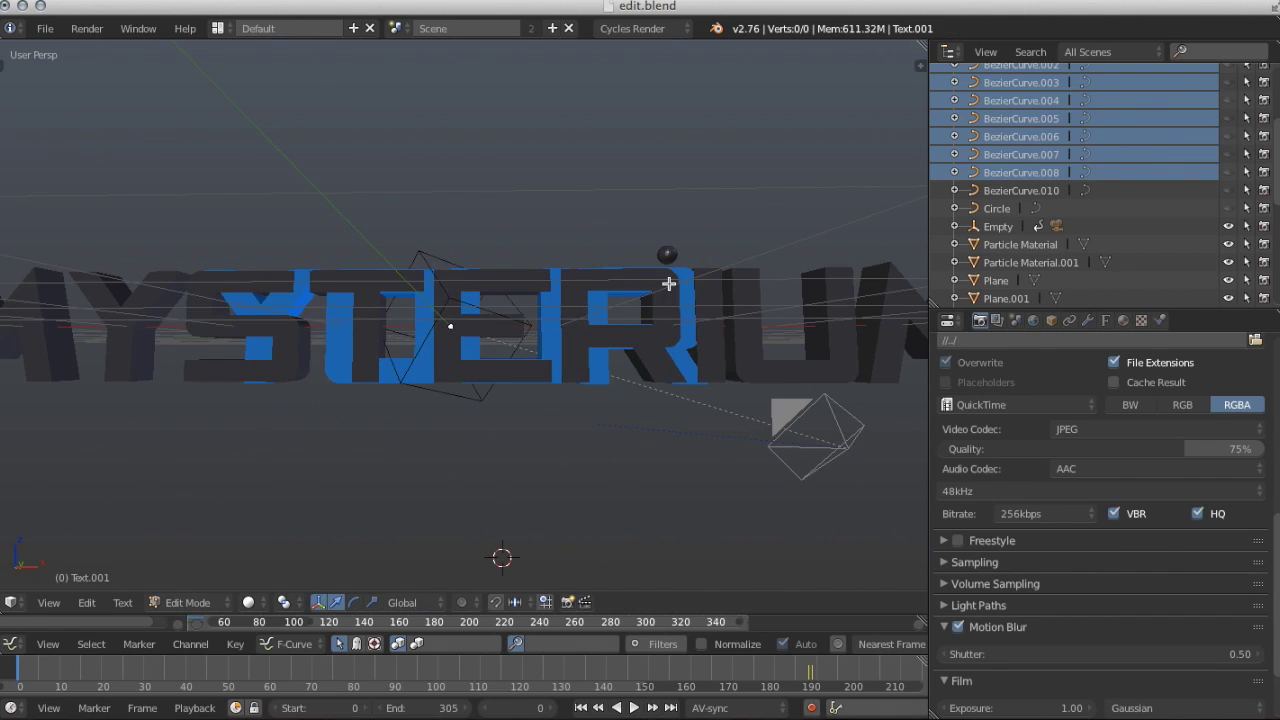
pyautogui.press('BackSpace')
pyautogui.press('BackSpace')
pyautogui.press('BackSpace')
pyautogui.press('BackSpace')
pyautogui.hotkey('ctrl', 'a')
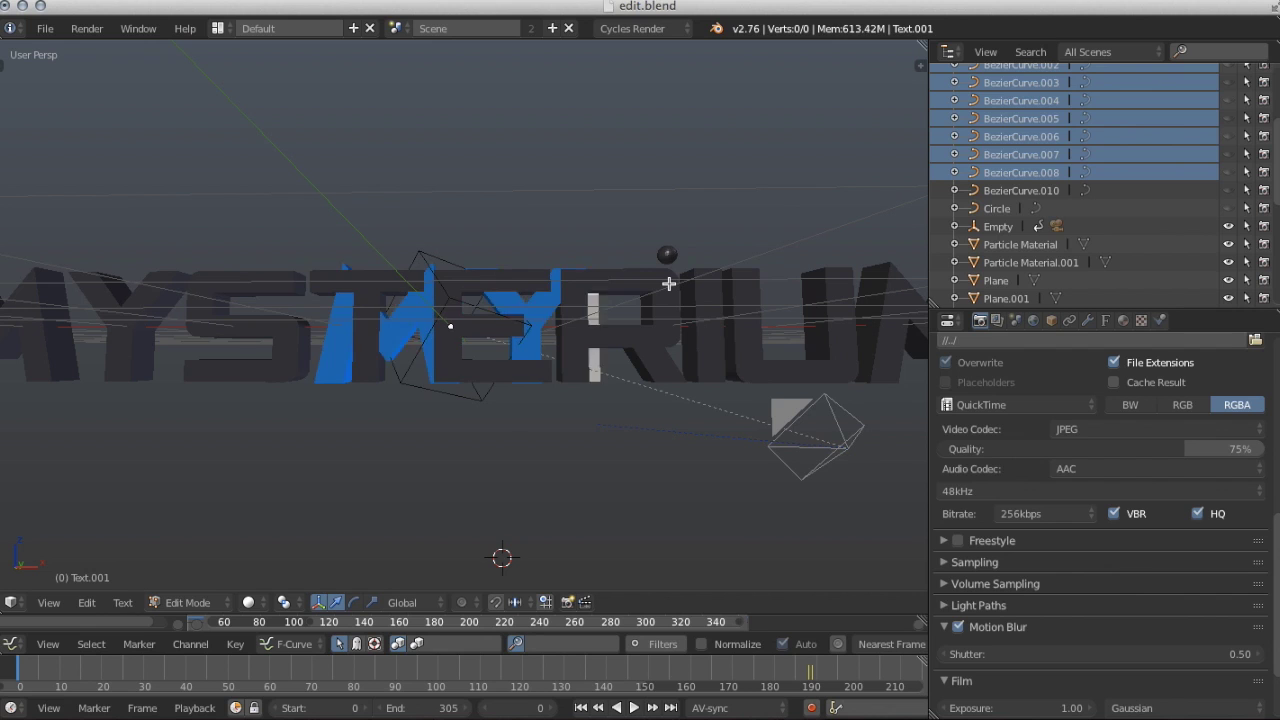
pyautogui.press('Tab')
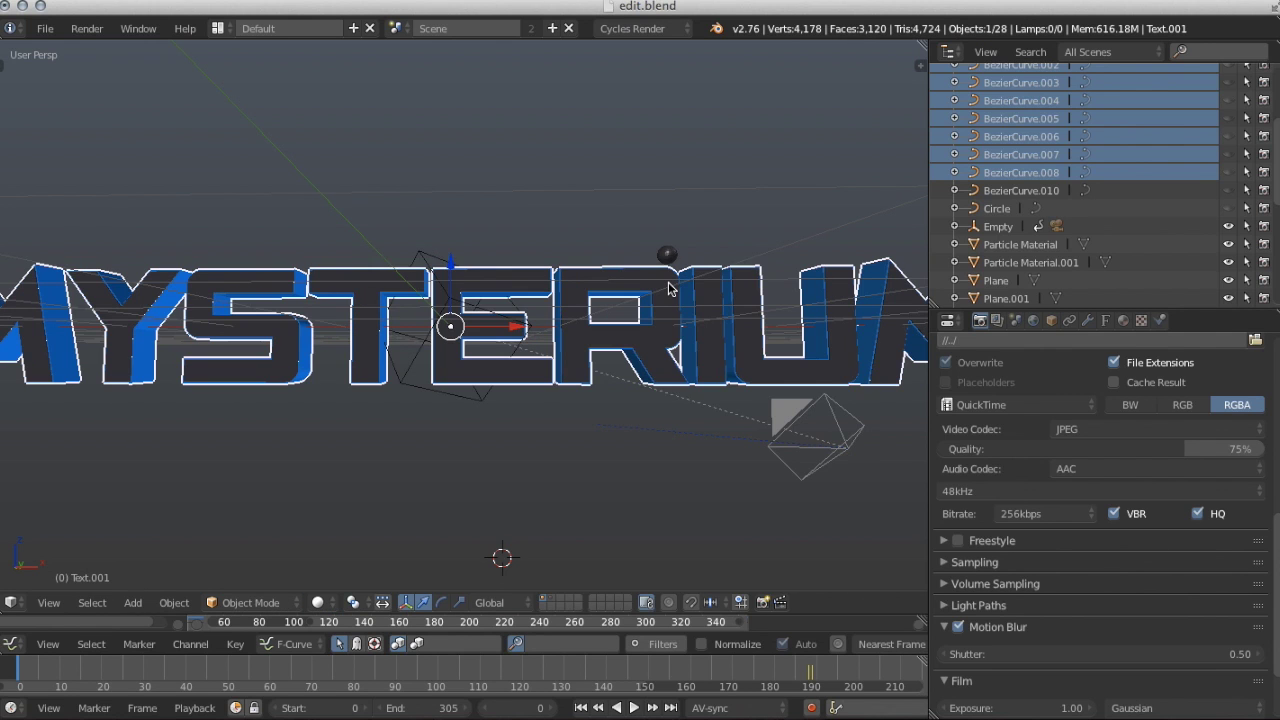
# View the scene through the camera and play back part of the animation to check how the MYSTERIUM text fits the frame
pyautogui.moveTo(668, 284); pyautogui.dragTo(666, 287, button='middle')
pyautogui.click(46, 603)
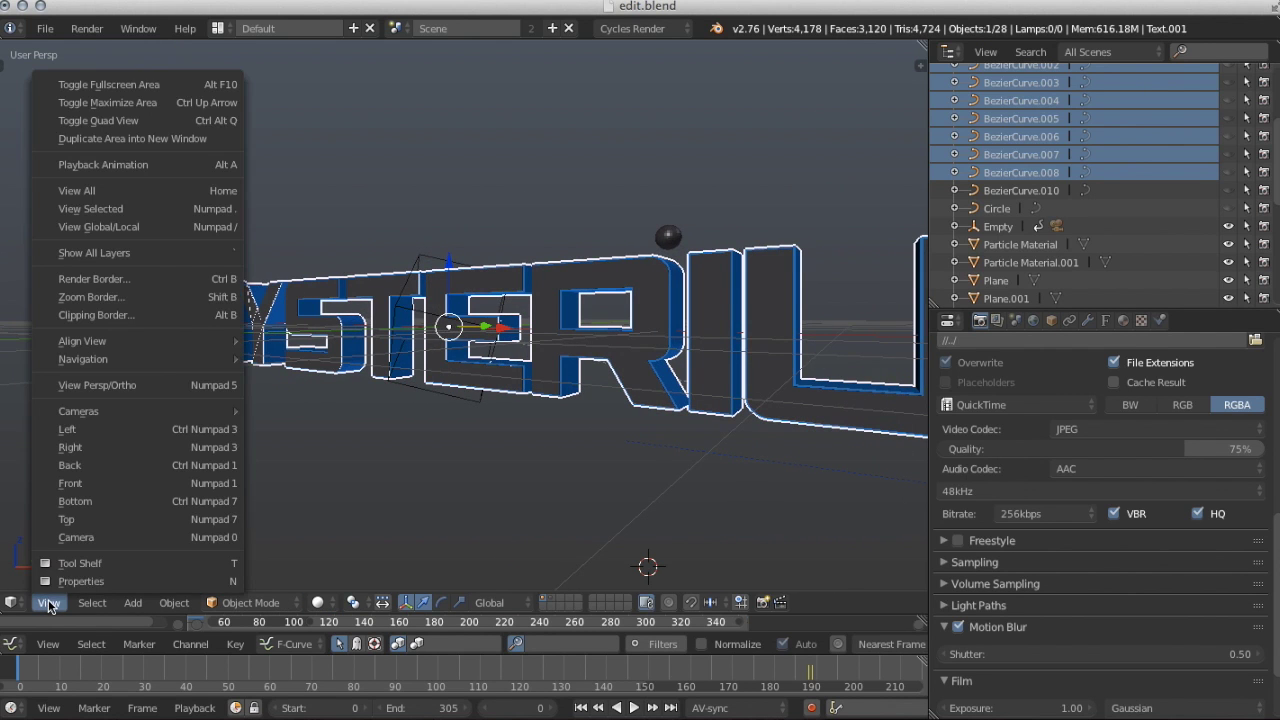
pyautogui.click(108, 531)
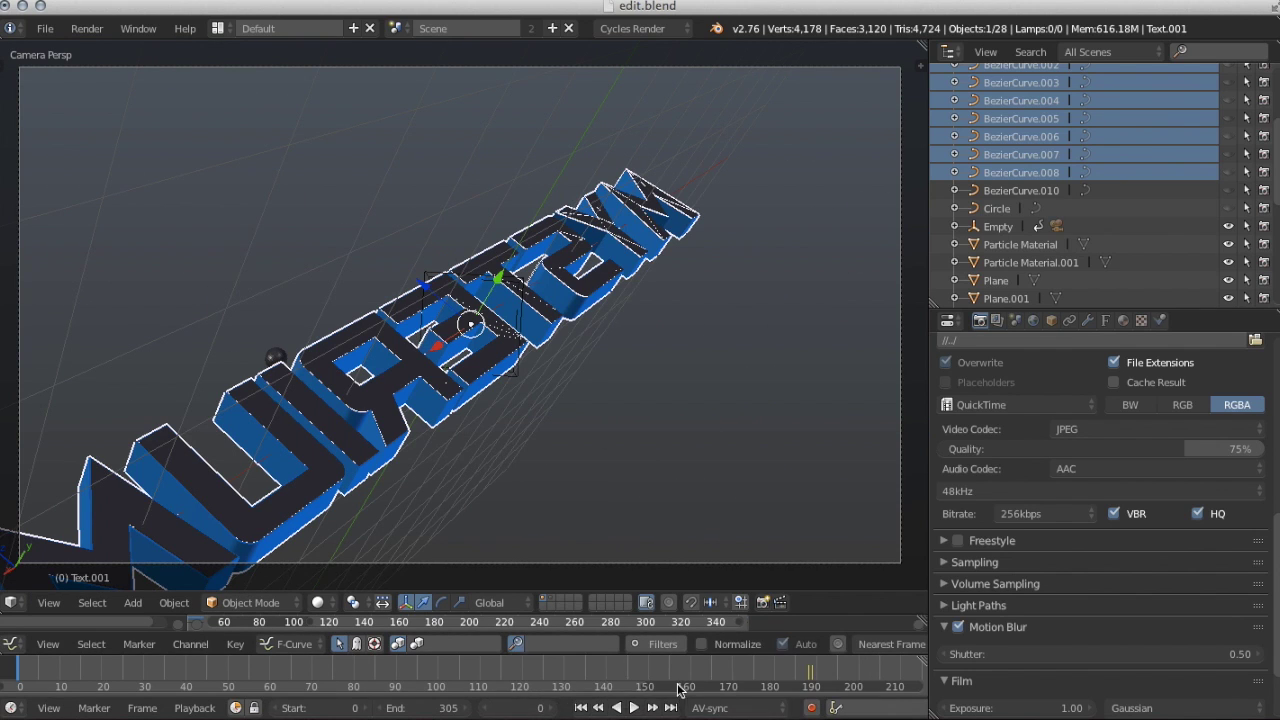
pyautogui.click(634, 708)
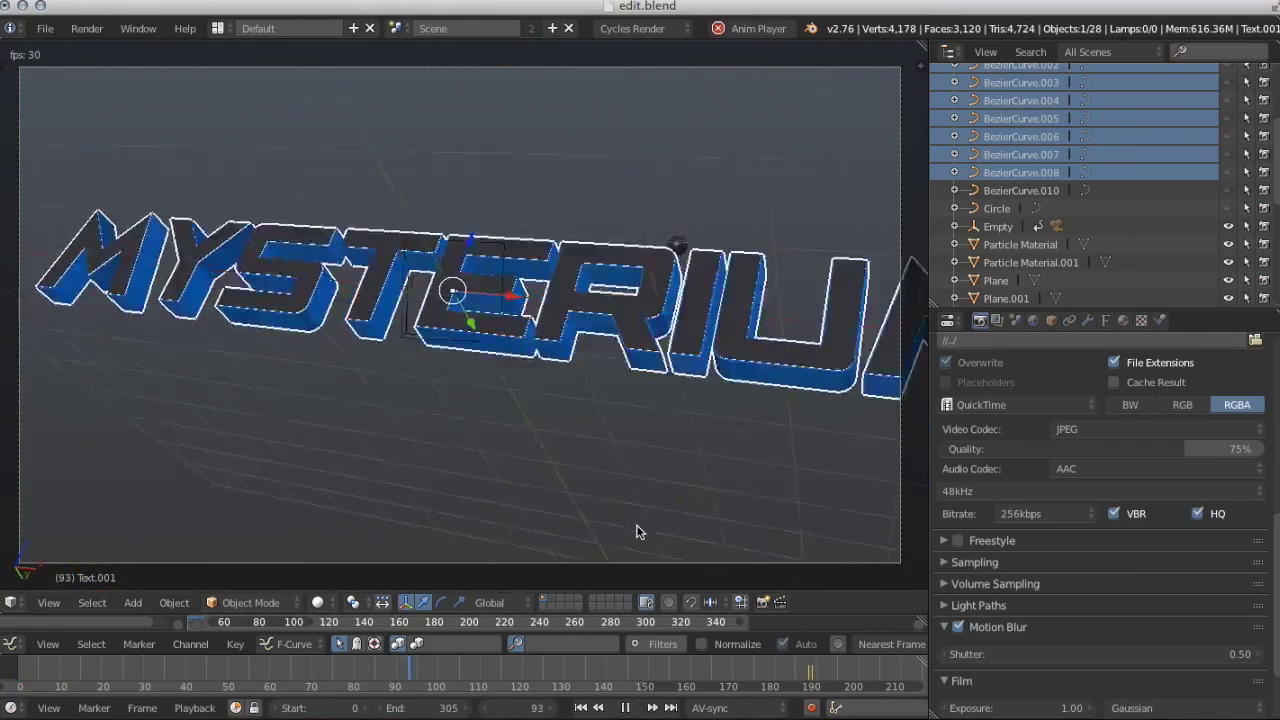
pyautogui.click(628, 708)
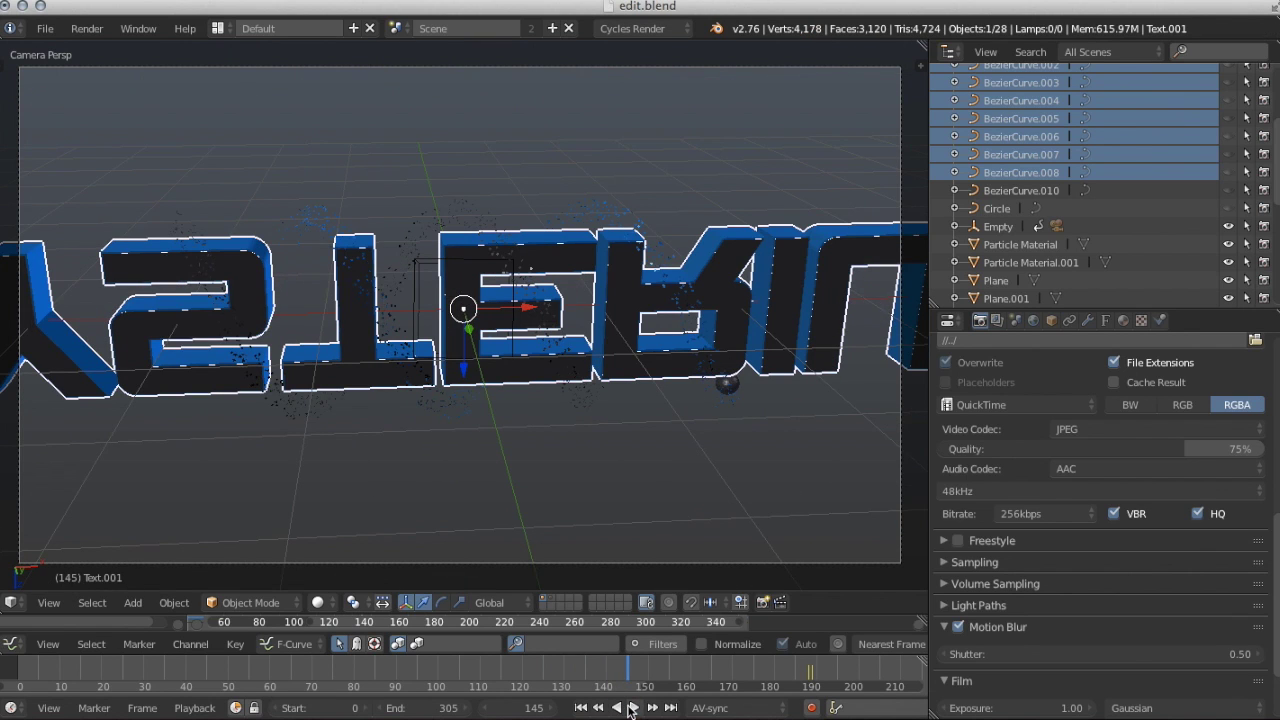
# At frame 188, scale both MYSTERIUM texts down together to fit inside the camera frame and insert a Scaling keyframe
pyautogui.click(507, 707)
pyautogui.write('188')
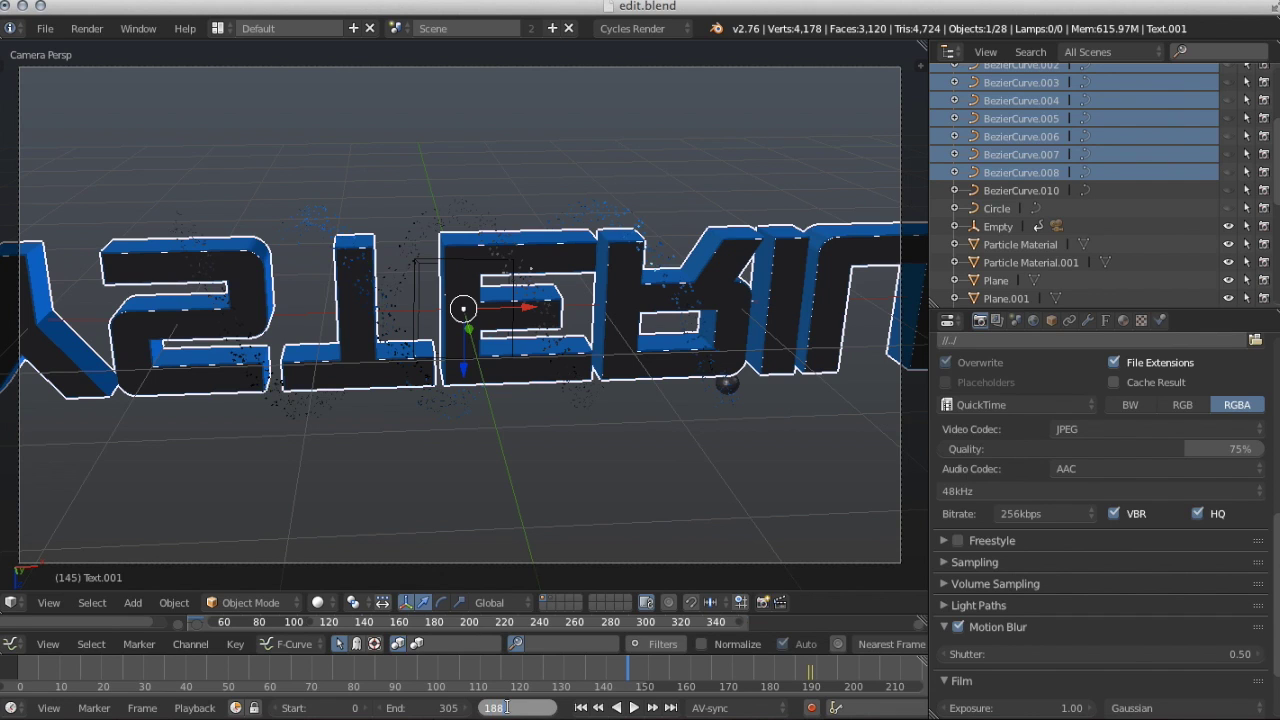
pyautogui.press('Return')
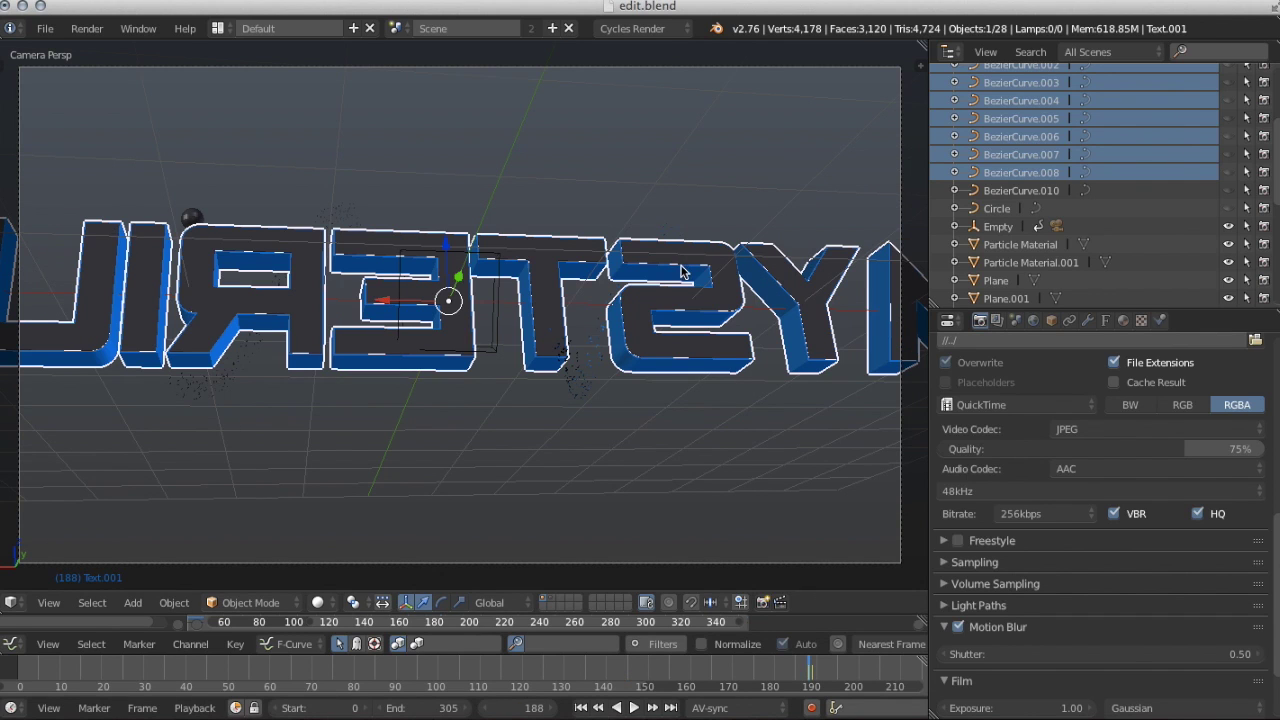
pyautogui.keyDown('shift'); pyautogui.rightClick(690, 315); pyautogui.keyUp('shift')
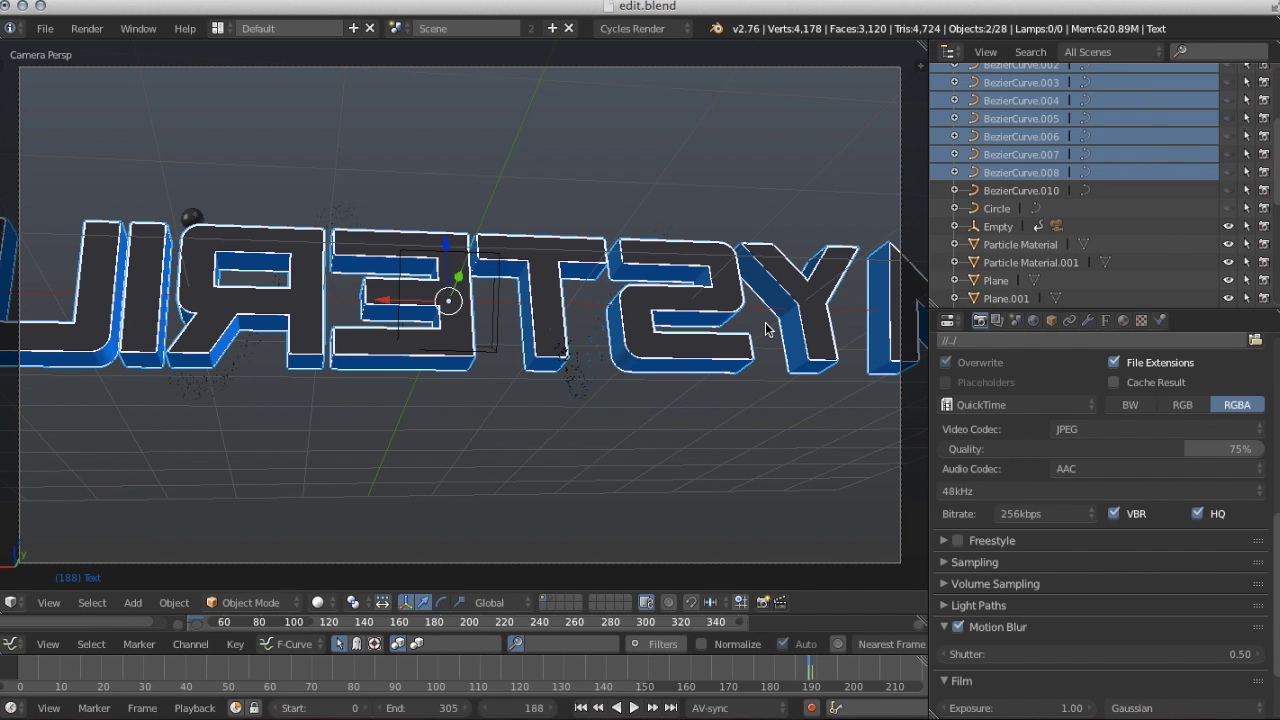
pyautogui.press('s')
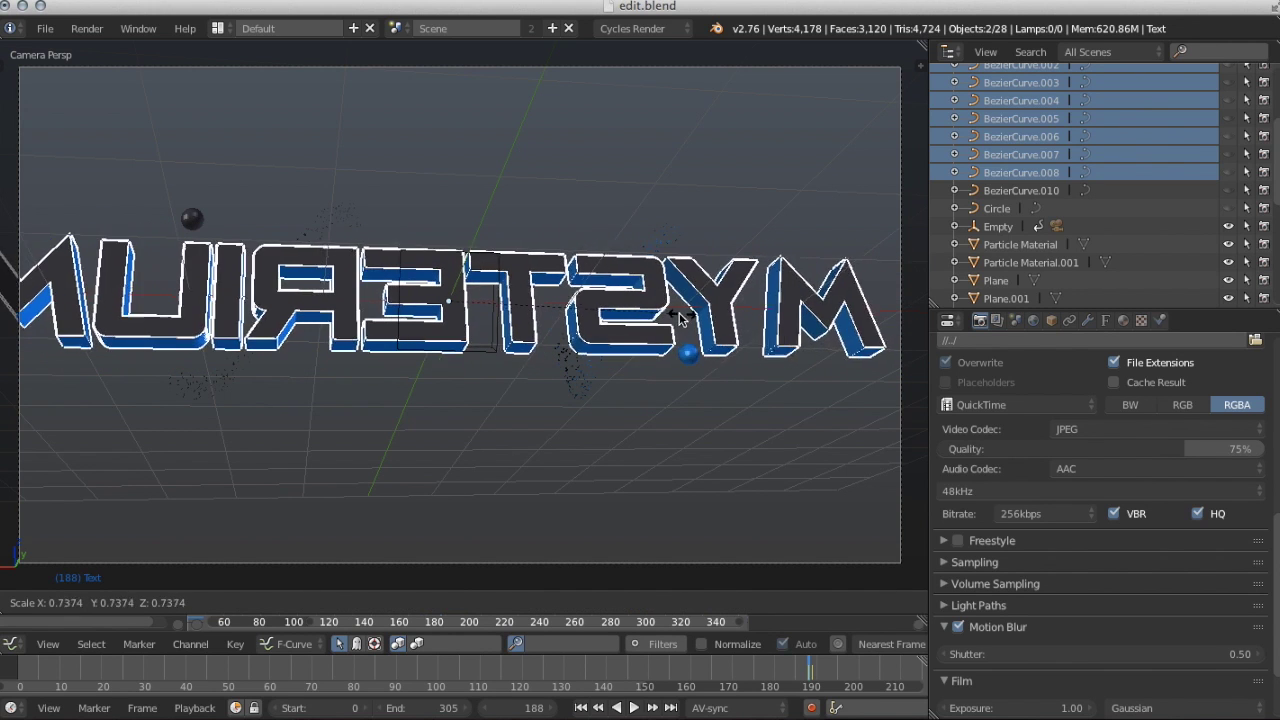
pyautogui.click(617, 323)
pyautogui.press('i')
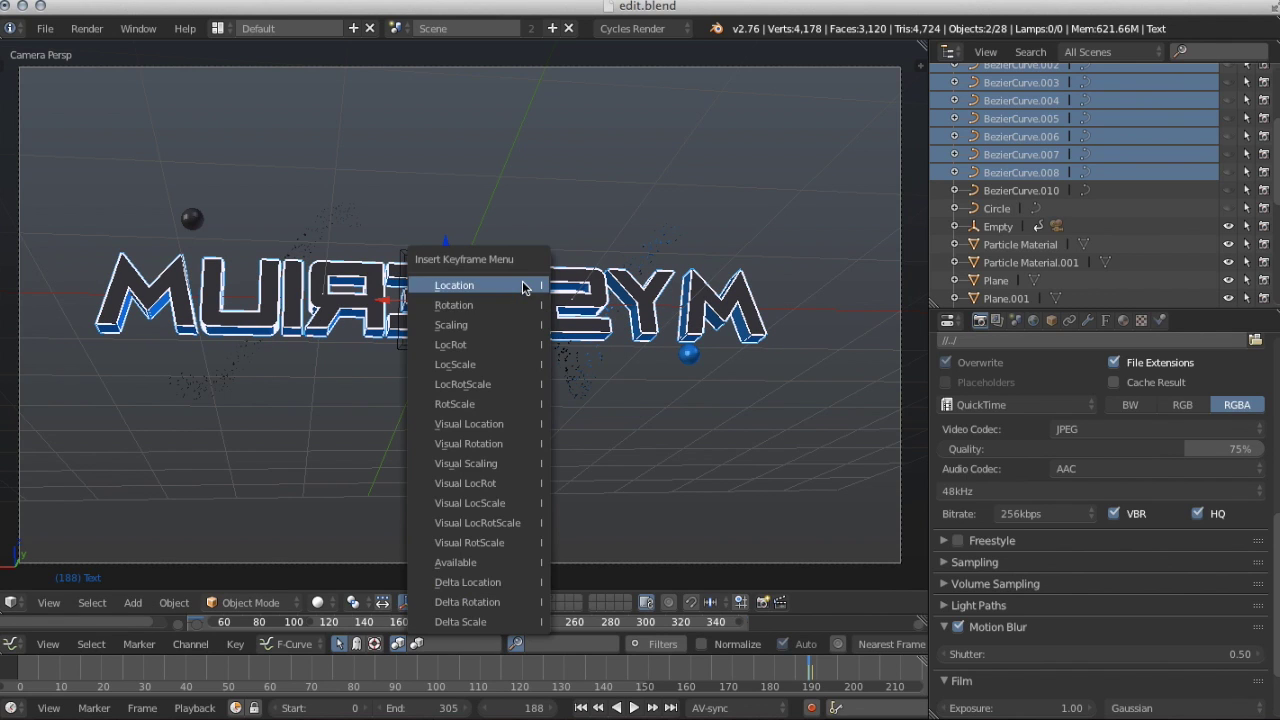
pyautogui.click(486, 322)
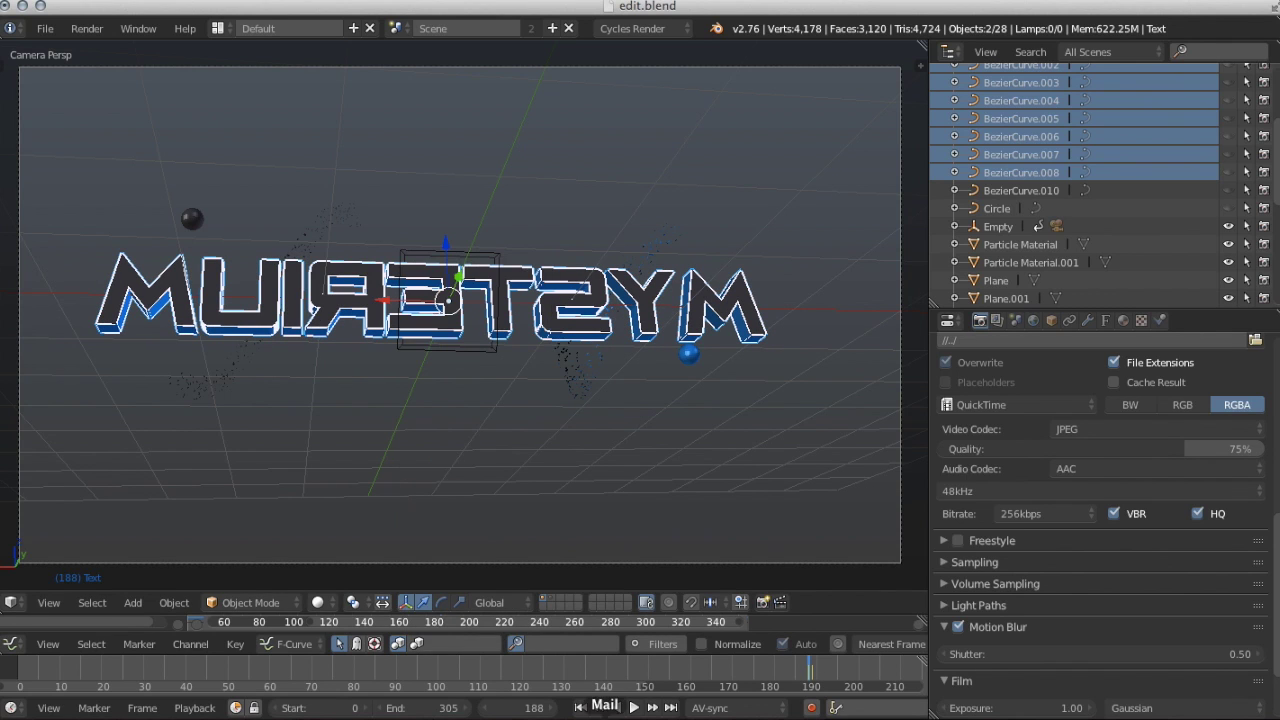
# Play back the animation to check the resized text, and return to frame 188
pyautogui.click(633, 707)
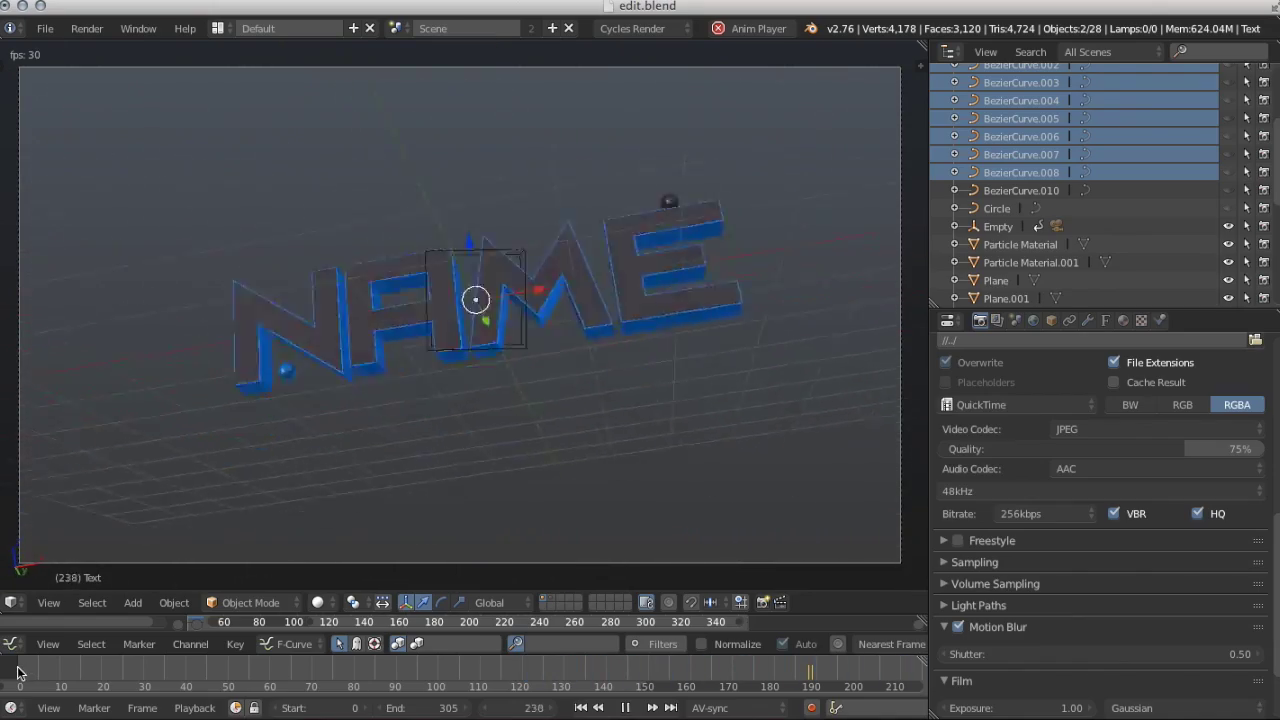
pyautogui.click(628, 707)
pyautogui.click(810, 668)
pyautogui.moveTo(810, 667); pyautogui.dragTo(807, 666)
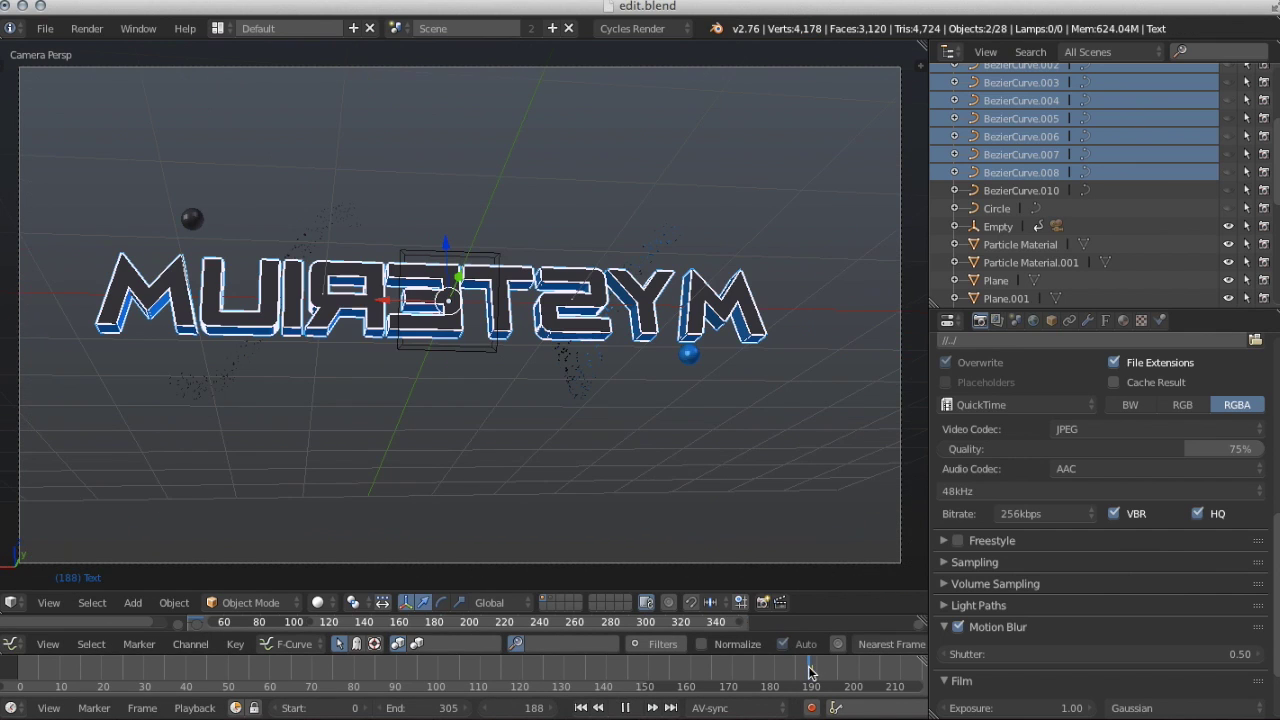
# At frame 189, replace the wording of the dark front NAME text object with FX
pyautogui.click(812, 676)
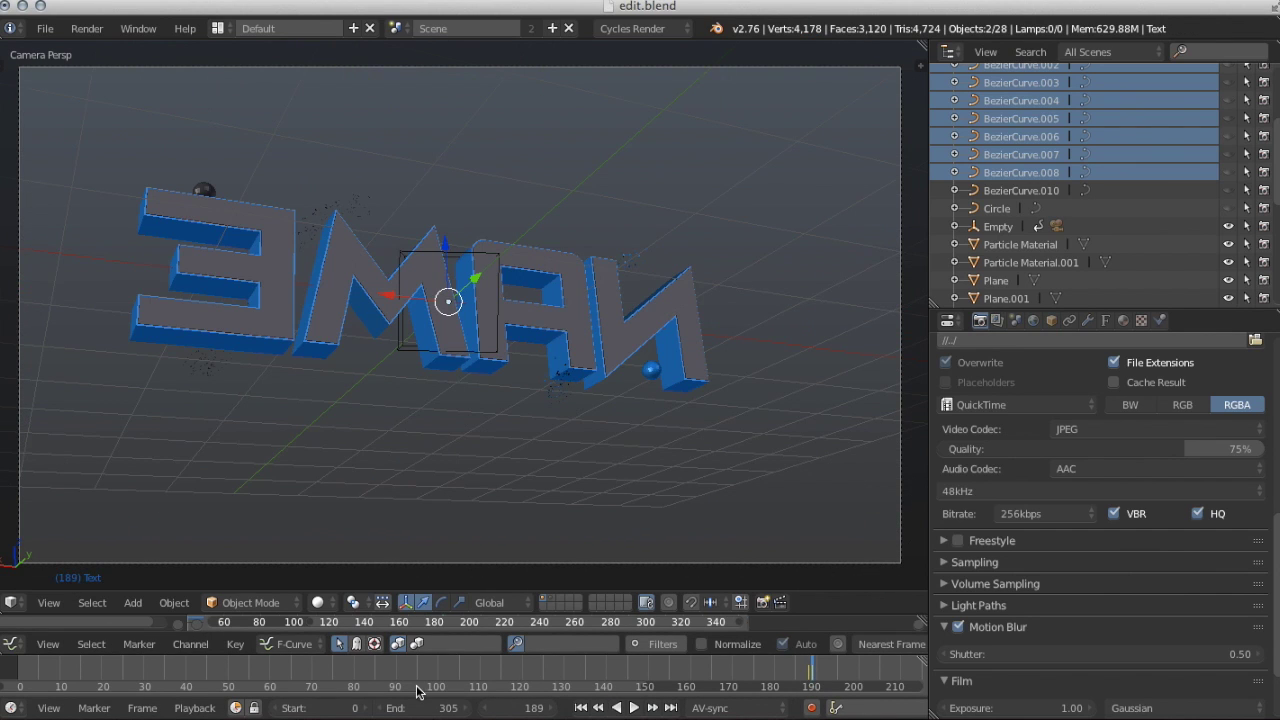
pyautogui.hscroll(-5, 733, 338)
pyautogui.hscroll(5, 733, 331)
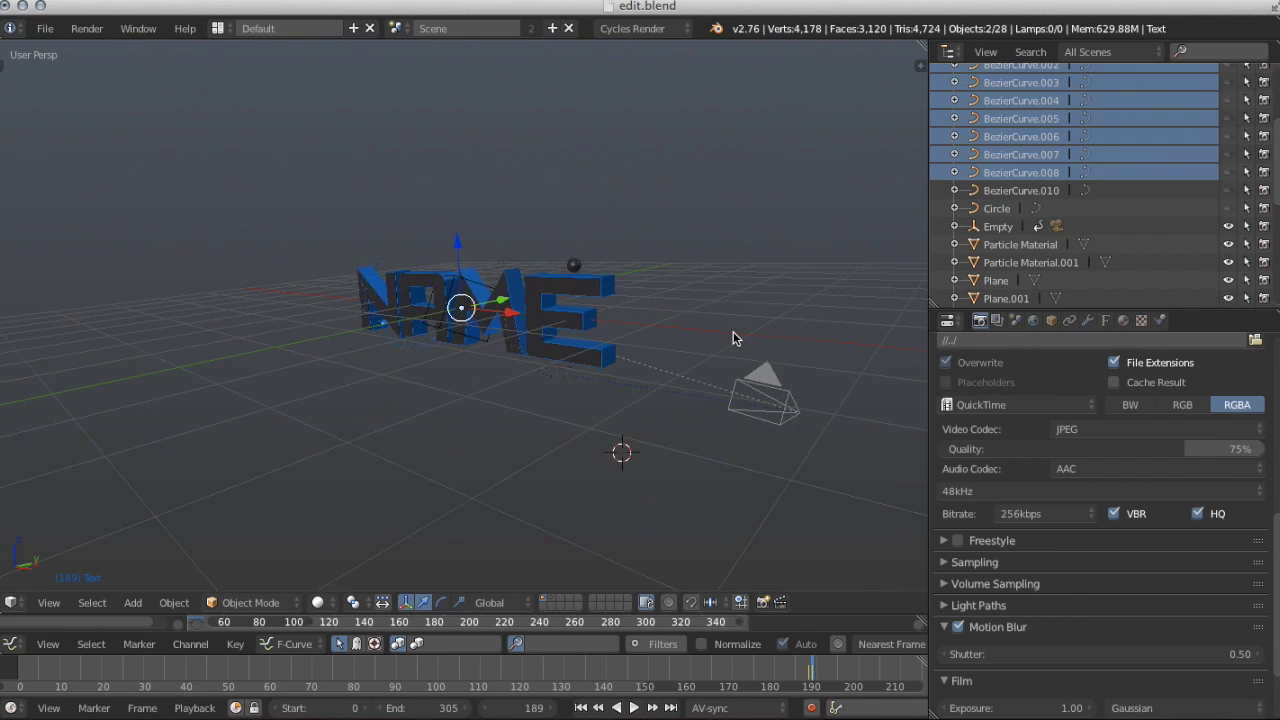
pyautogui.rightClick(620, 276)
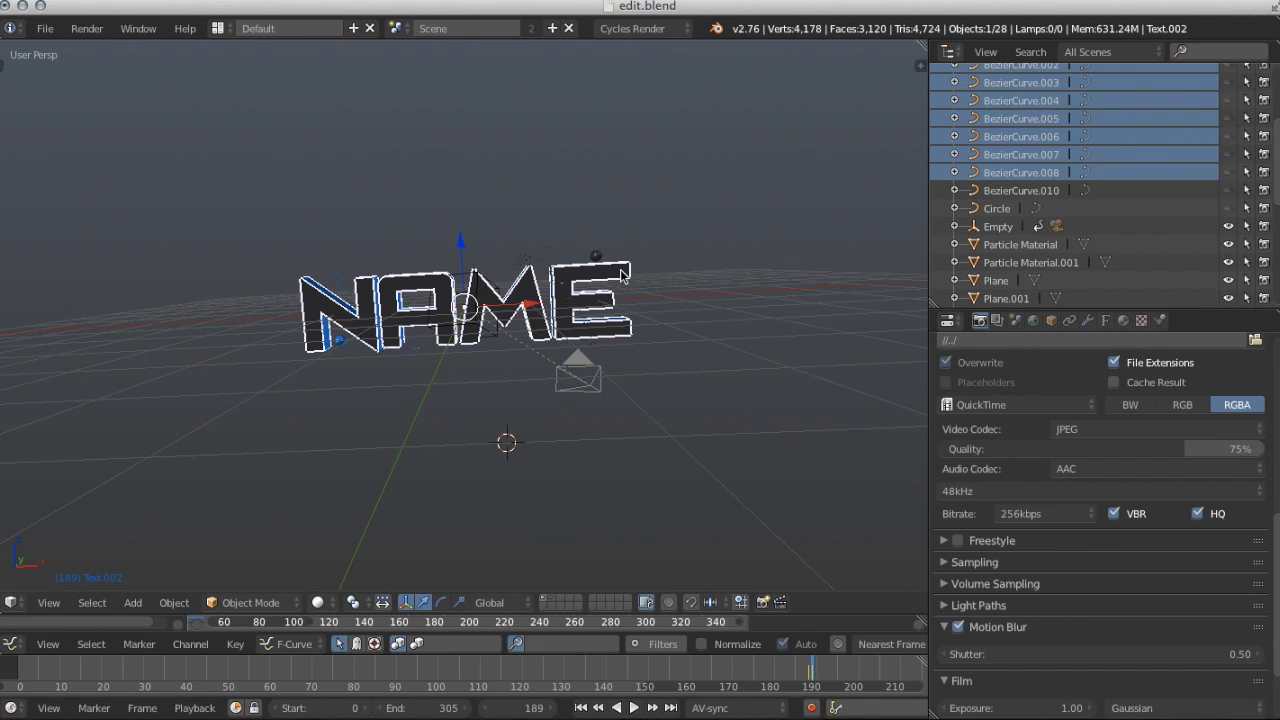
pyautogui.press('Tab')
pyautogui.hotkey('ctrl', 'a')
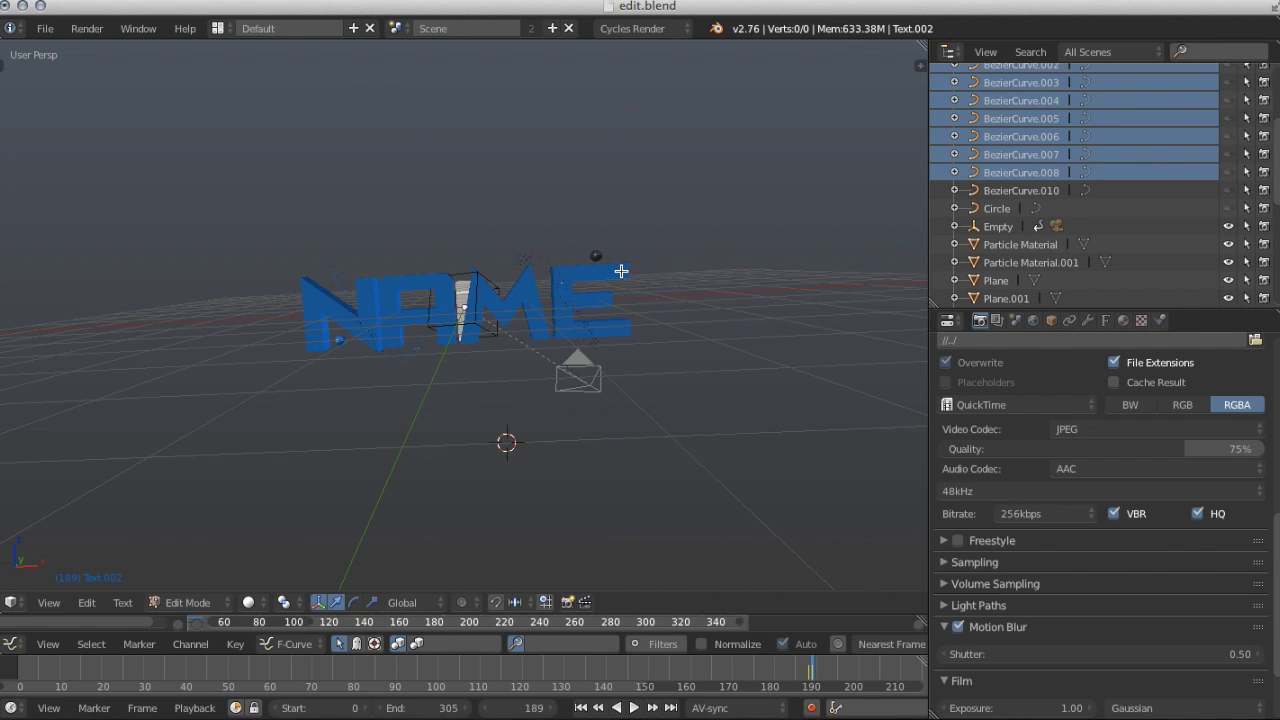
pyautogui.write('FX')
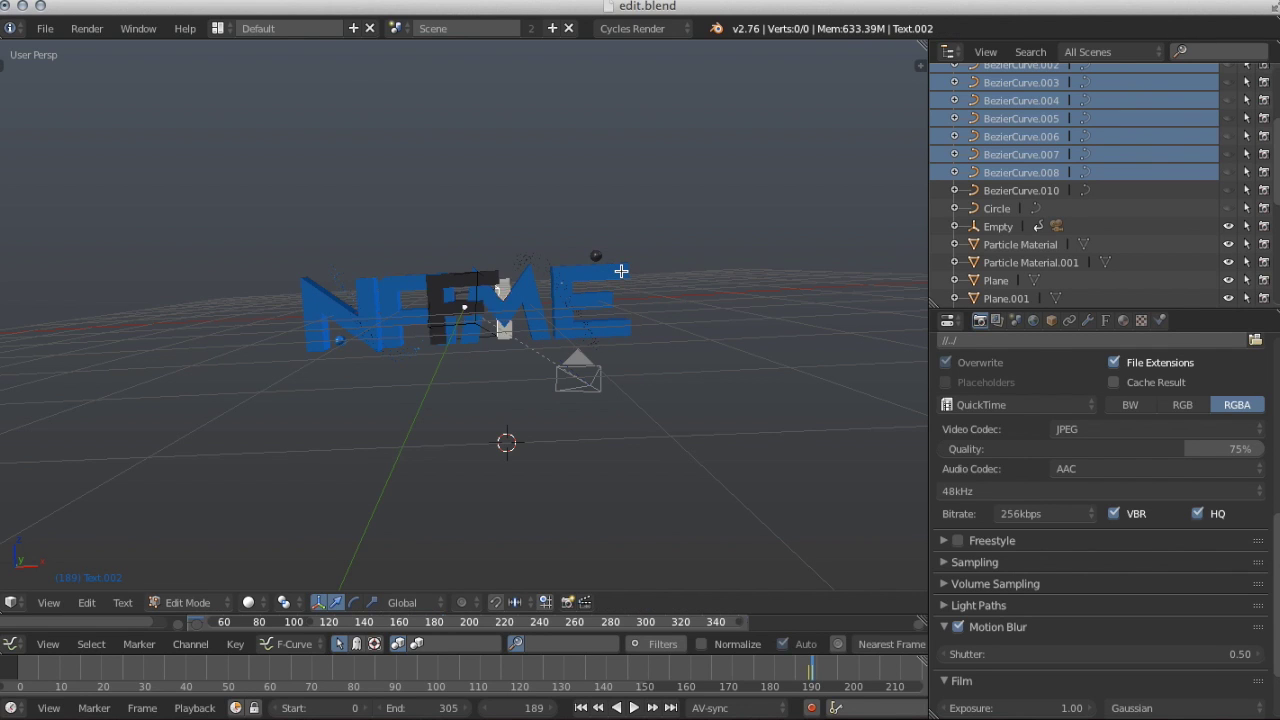
pyautogui.press('Tab')
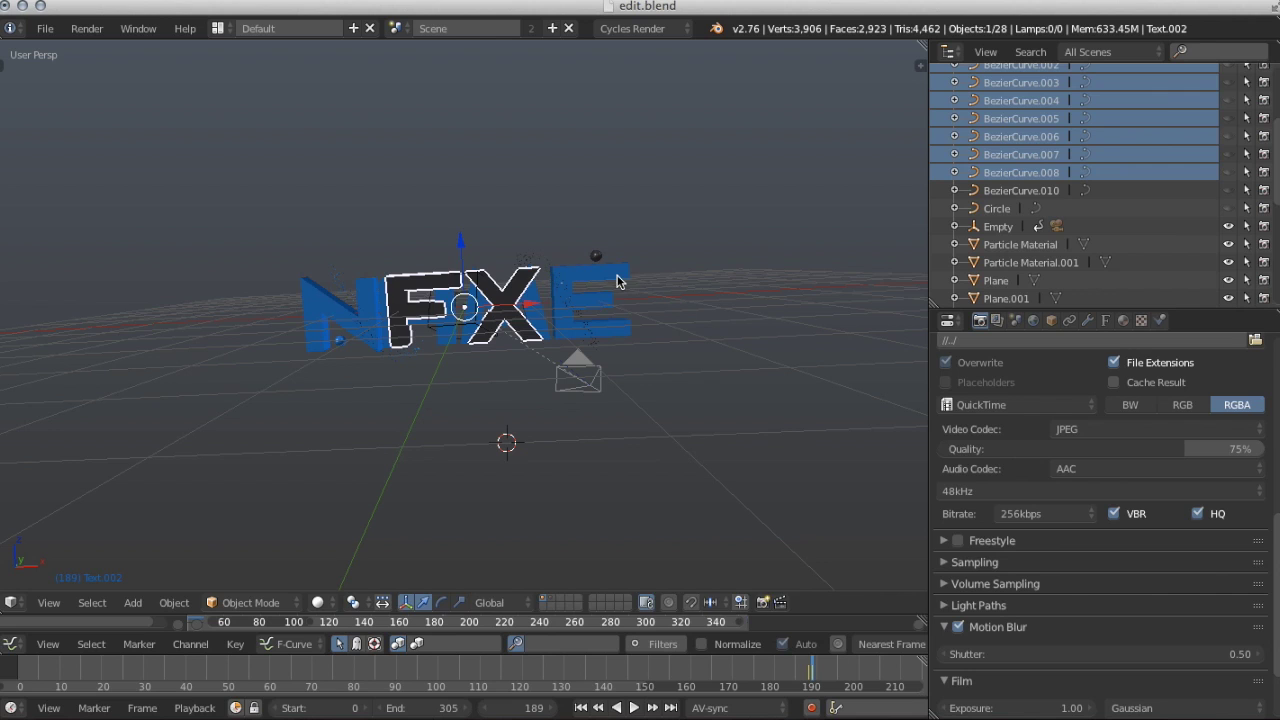
# Select the blue NAME text and try moving it sideways away from the dark FX text
pyautogui.rightClick(612, 270)
pyautogui.press('g')
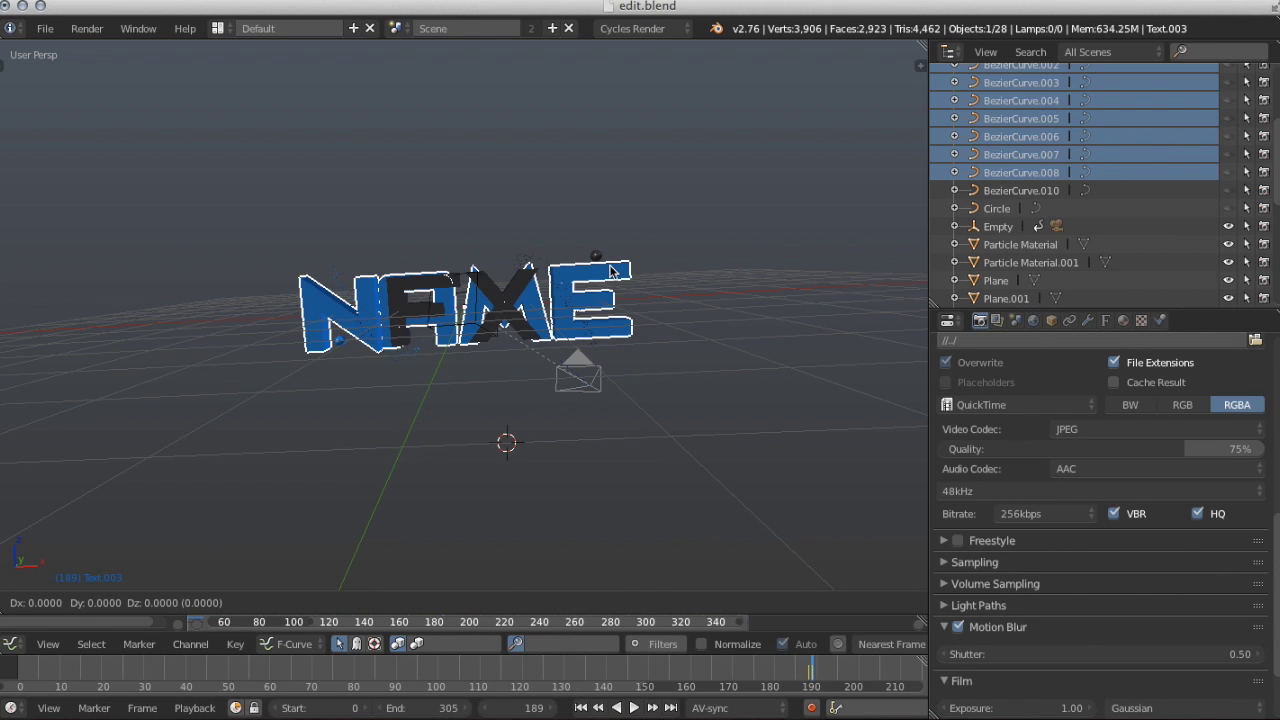
pyautogui.click(552, 277)
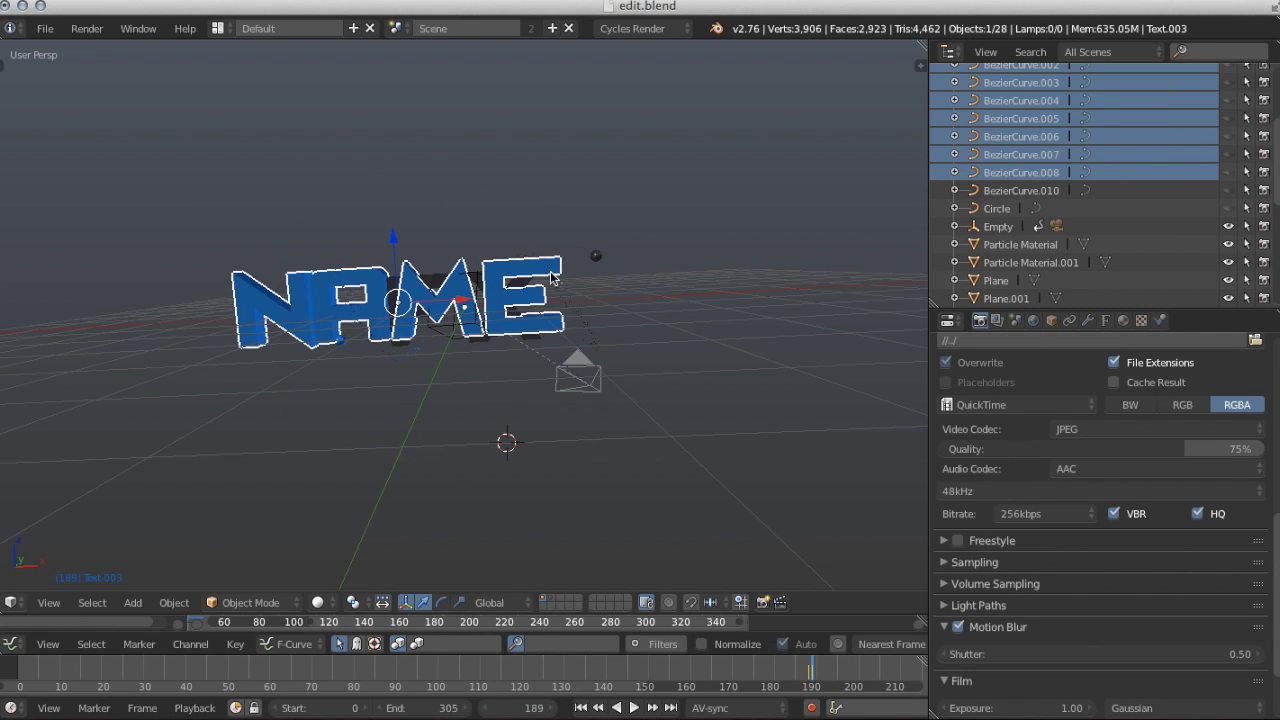
pyautogui.moveTo(551, 278); pyautogui.dragTo(551, 278, button='middle')
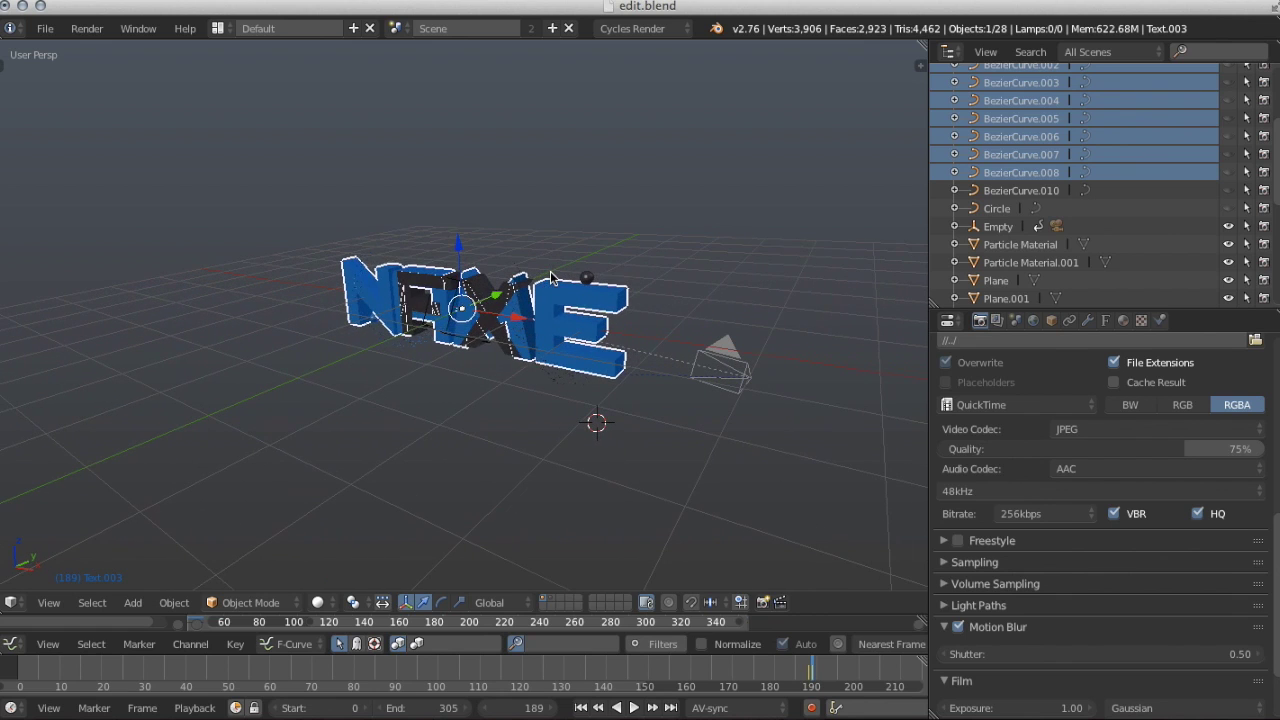
# Replace the wording of the blue NAME text object with FX
pyautogui.press('Tab')
pyautogui.press('BackSpace')
pyautogui.press('BackSpace')
pyautogui.press('BackSpace')
pyautogui.press('BackSpace')
pyautogui.write('FX')
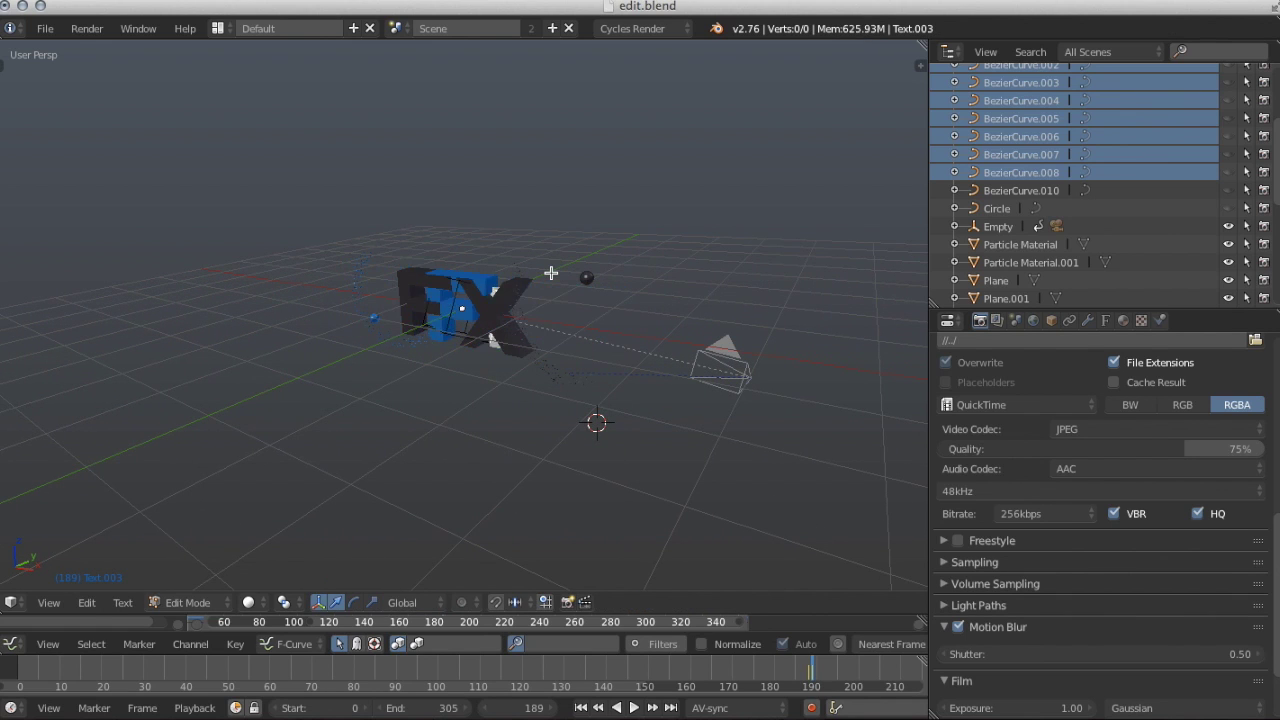
pyautogui.press('Tab')
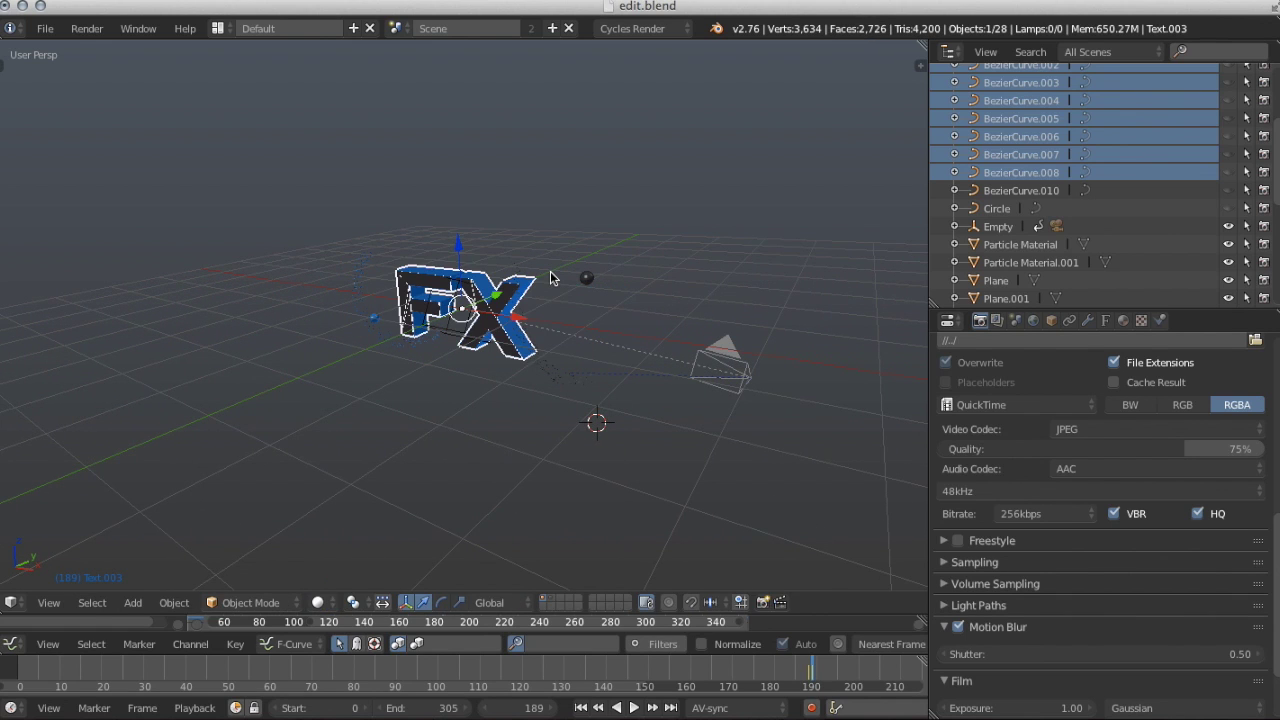
pyautogui.moveTo(586, 297); pyautogui.dragTo(589, 296, button='middle')
pyautogui.scroll(7, 589, 296)
pyautogui.moveTo(652, 248); pyautogui.dragTo(652, 248, button='middle')
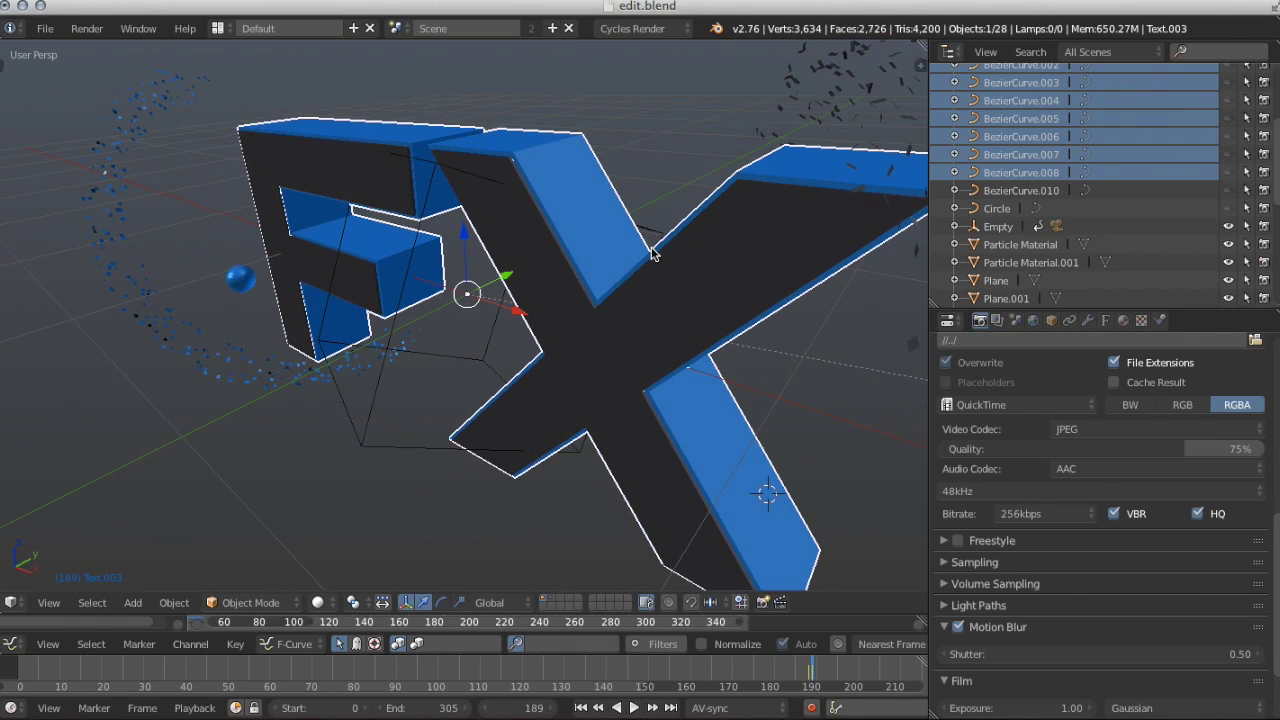
pyautogui.hscroll(15, 651, 249)
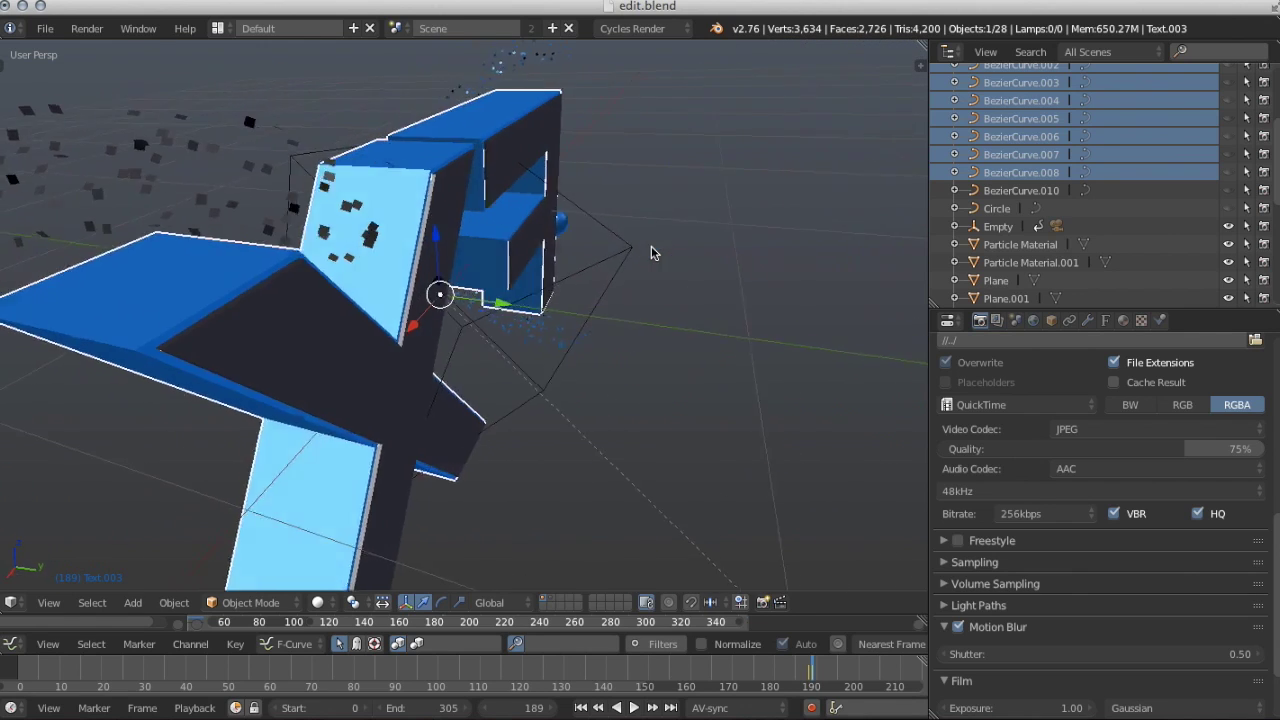
pyautogui.scroll(-12, 702, 210)
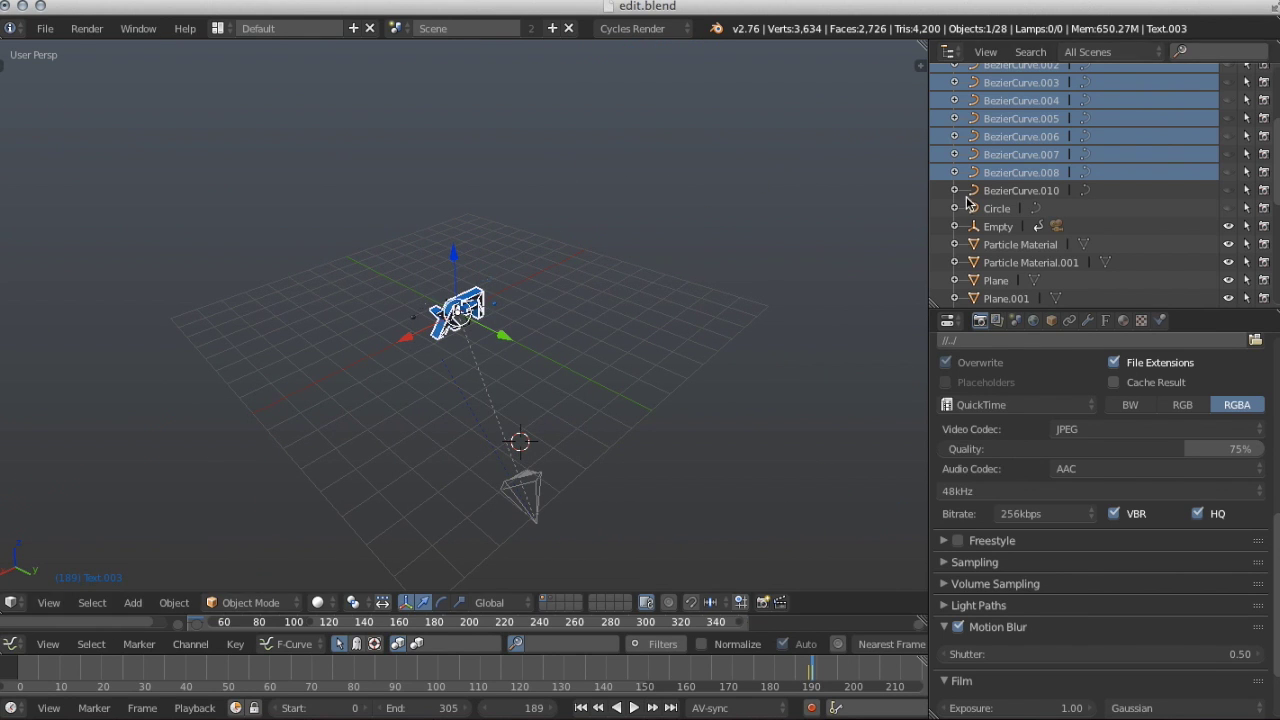
pyautogui.scroll(10, 1168, 413)
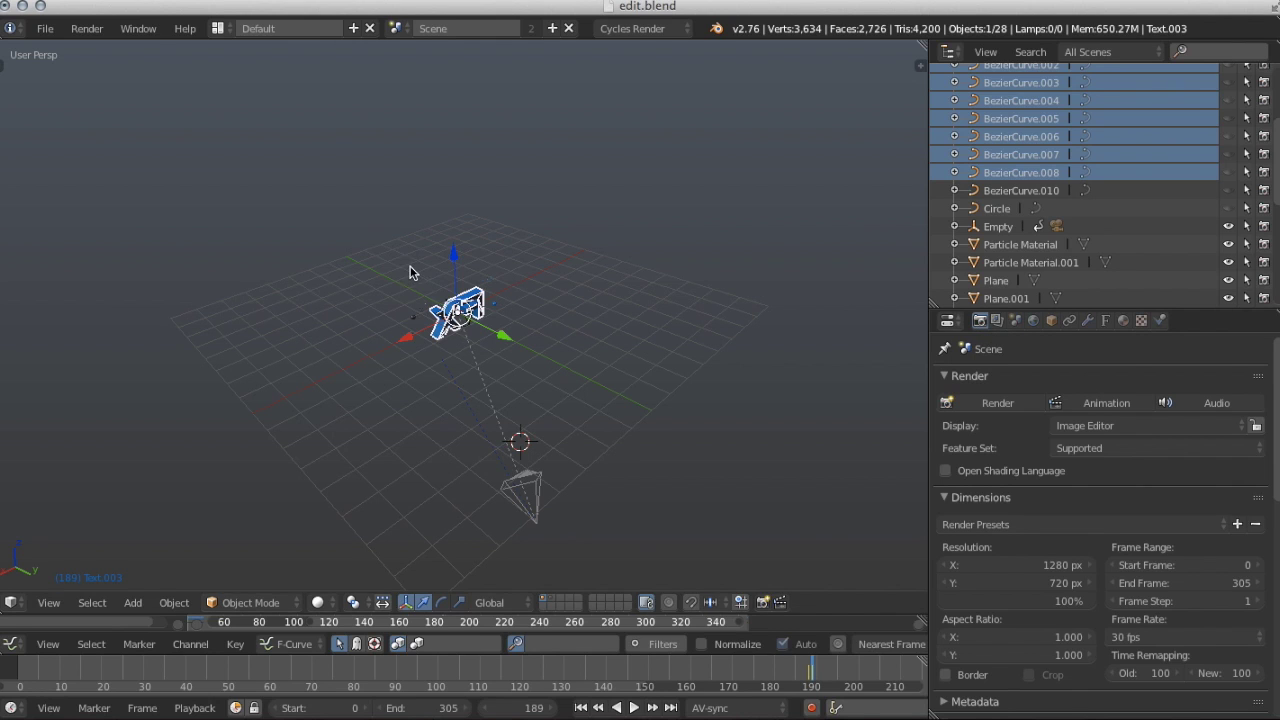
pyautogui.click(87, 28)
# Set the output file format of the rendered animation to the H.264 movie format
pyautogui.scroll(-5, 1249, 497)
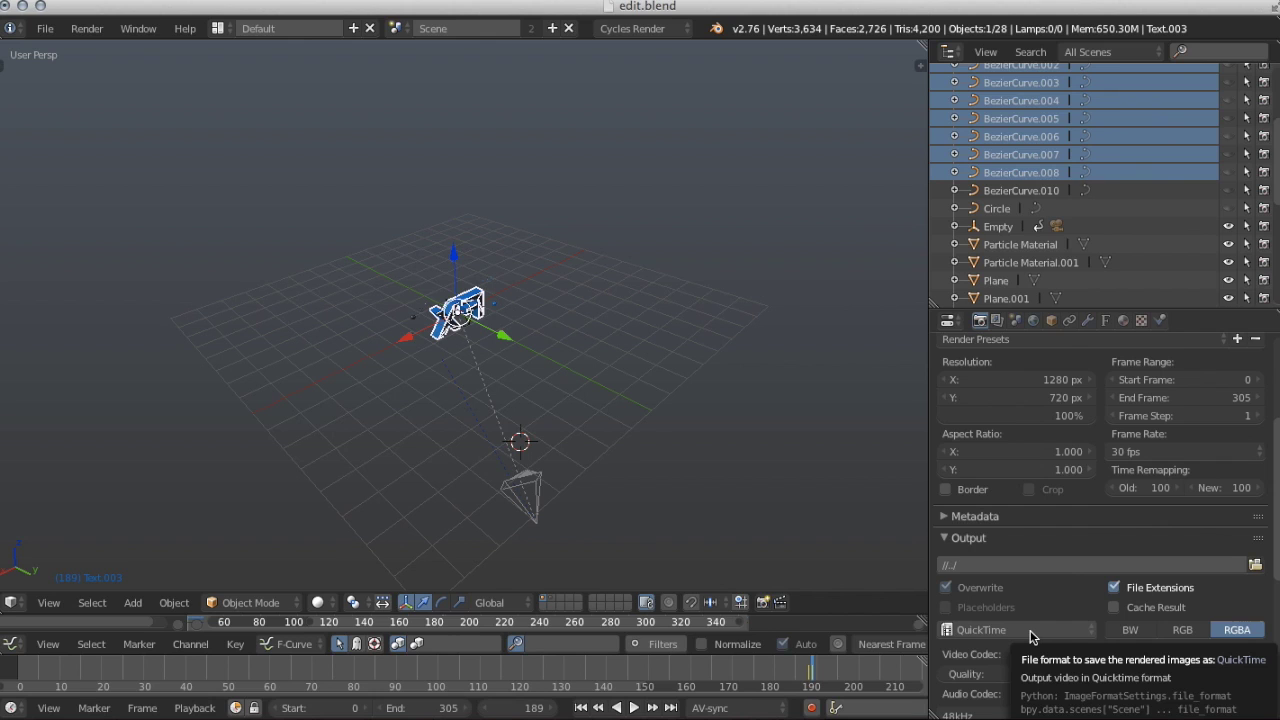
pyautogui.click(1030, 630)
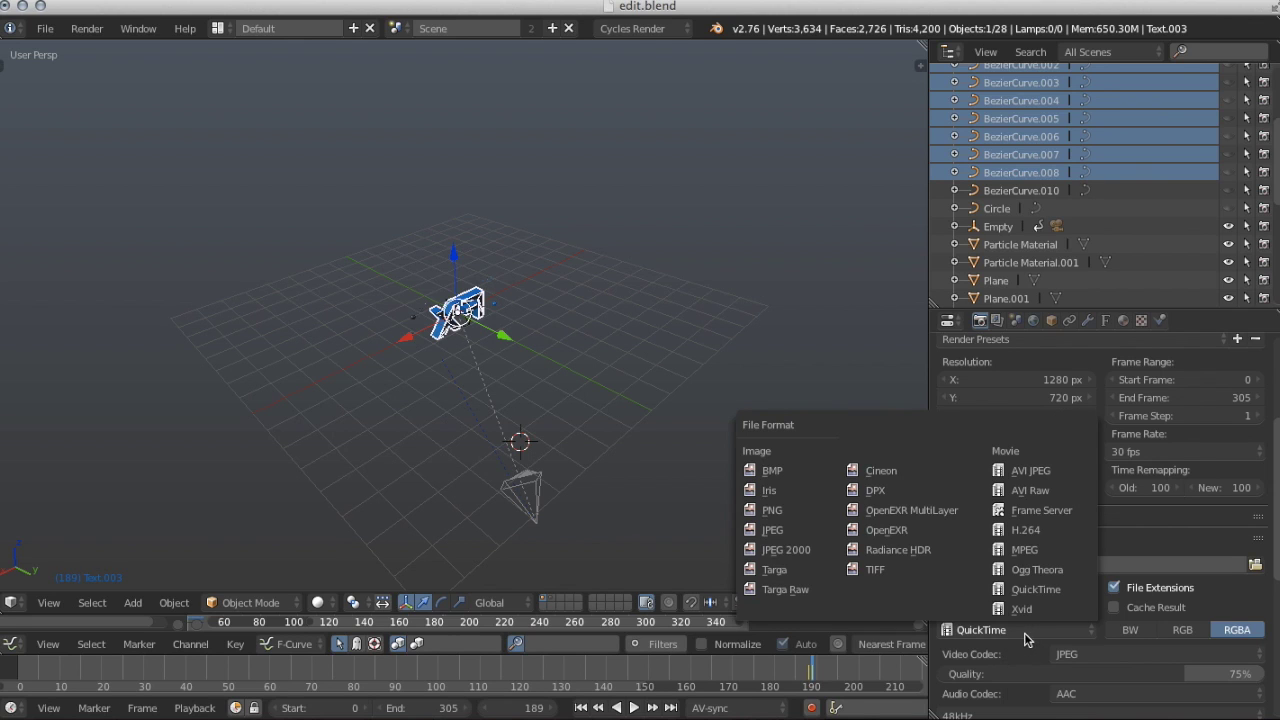
pyautogui.click(1034, 531)
# Expand the encoding settings of the H.264 output and choose an audio codec for the rendered video
pyautogui.scroll(-1, 1034, 531)
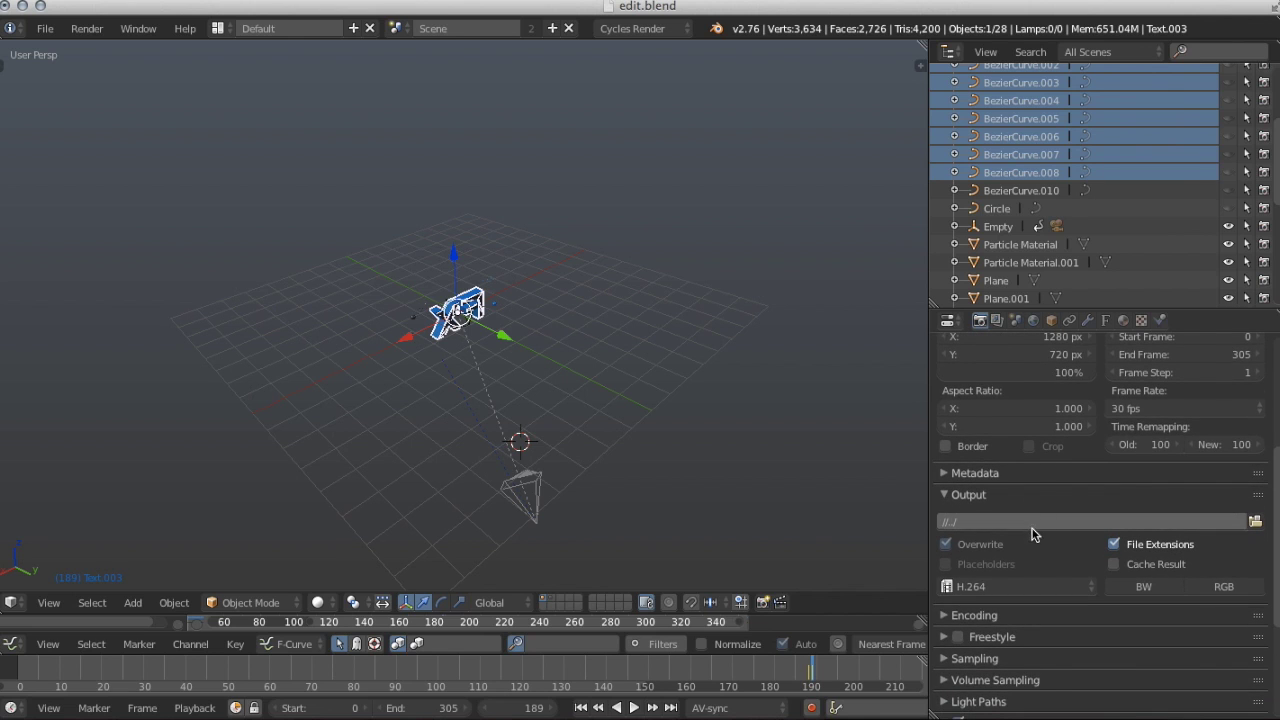
pyautogui.click(945, 619)
pyautogui.scroll(-5, 1135, 657)
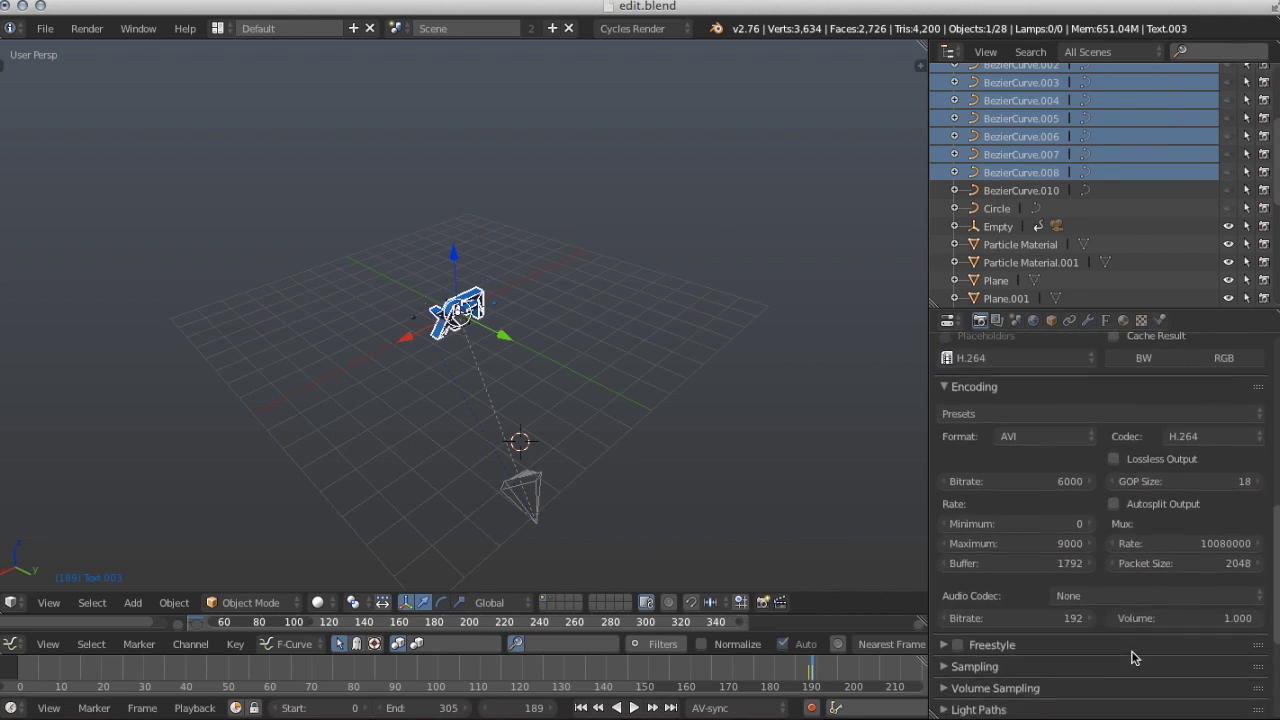
pyautogui.scroll(-1, 1135, 657)
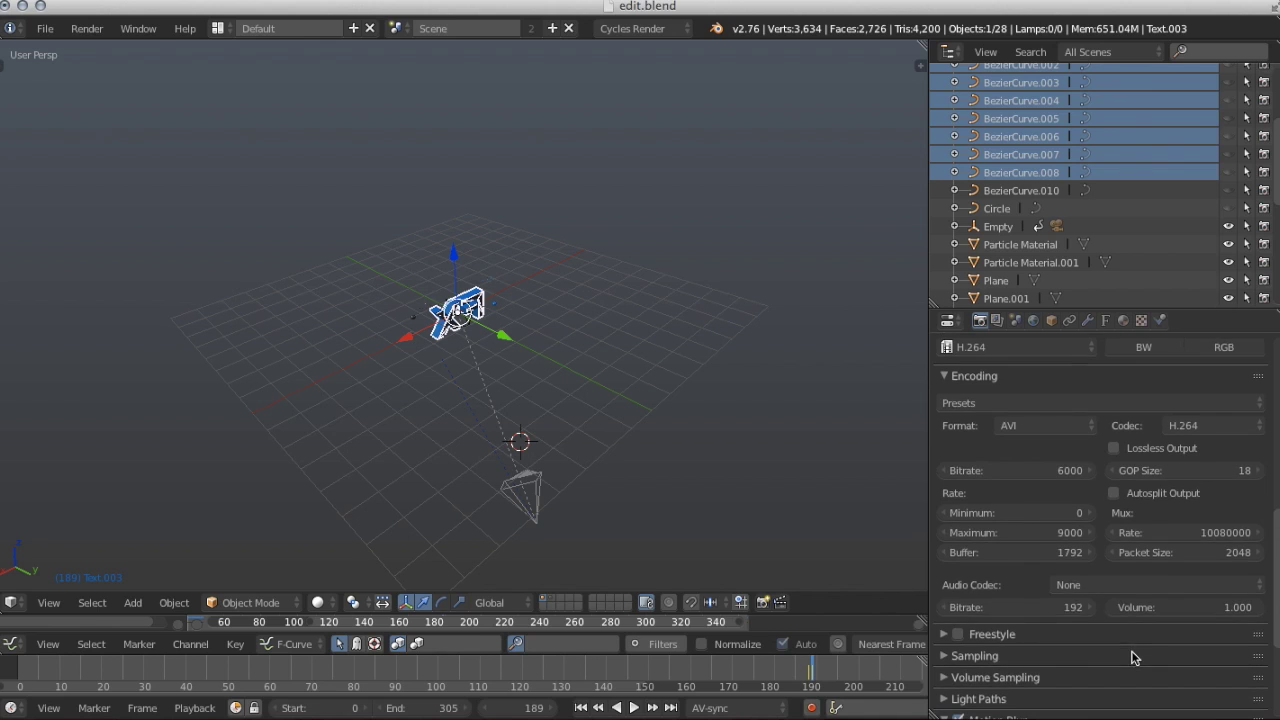
pyautogui.click(1112, 586)
pyautogui.click(1092, 484)
# Examine the blue and dark FX text in the 3D scene from the front, the sides and above
pyautogui.click(87, 28)
pyautogui.scroll(15, 1143, 660)
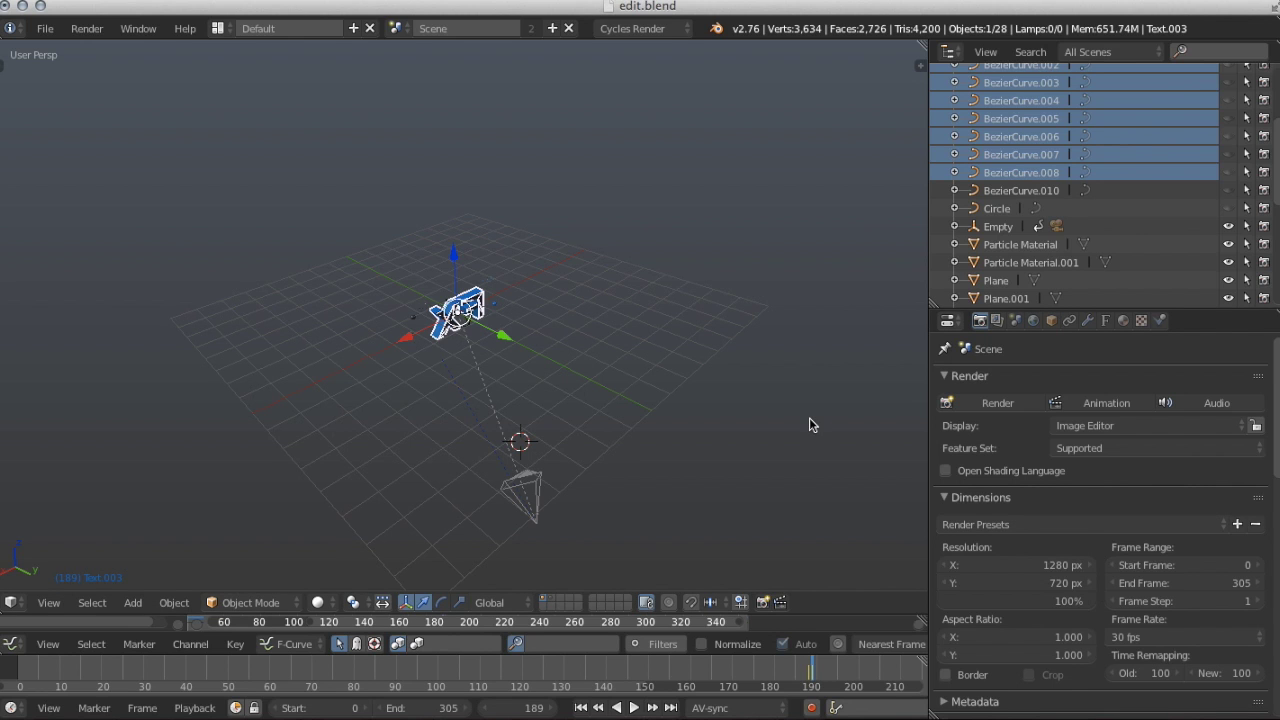
pyautogui.hscroll(-5, 809, 418)
pyautogui.scroll(-3, 809, 418)
pyautogui.scroll(3, 577, 377)
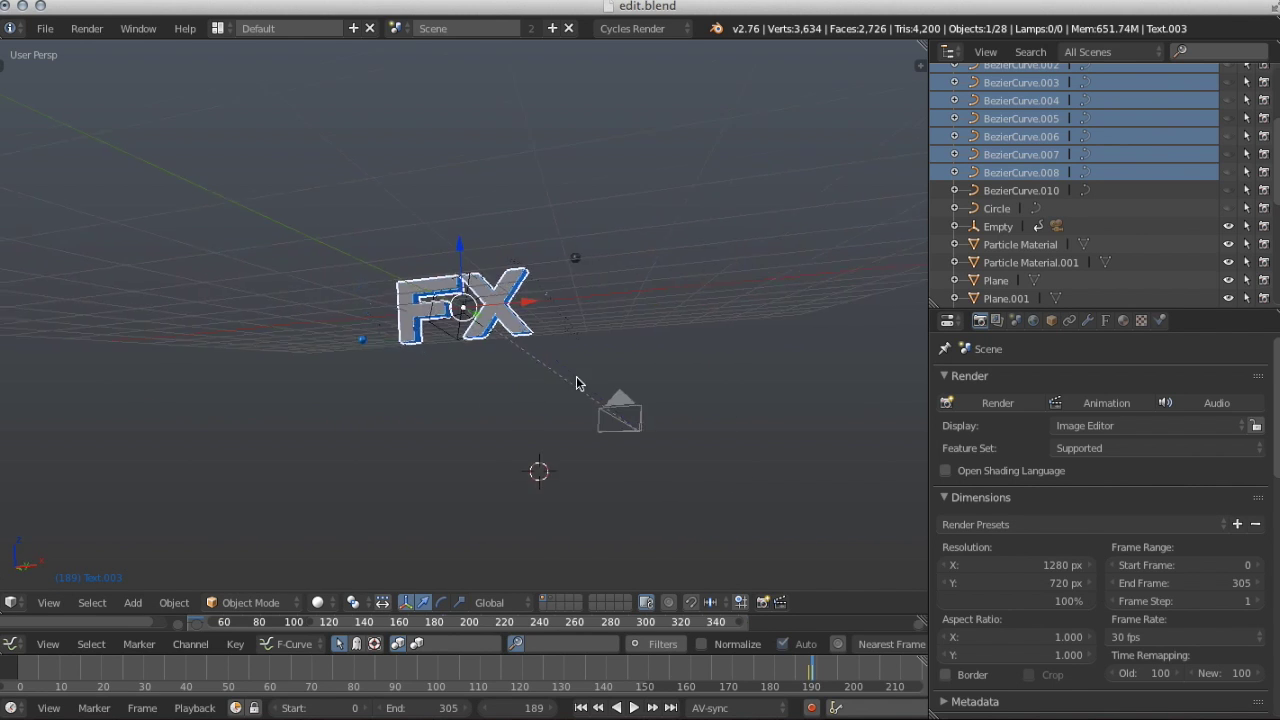
pyautogui.scroll(3, 530, 379)
pyautogui.hscroll(5, 530, 378)
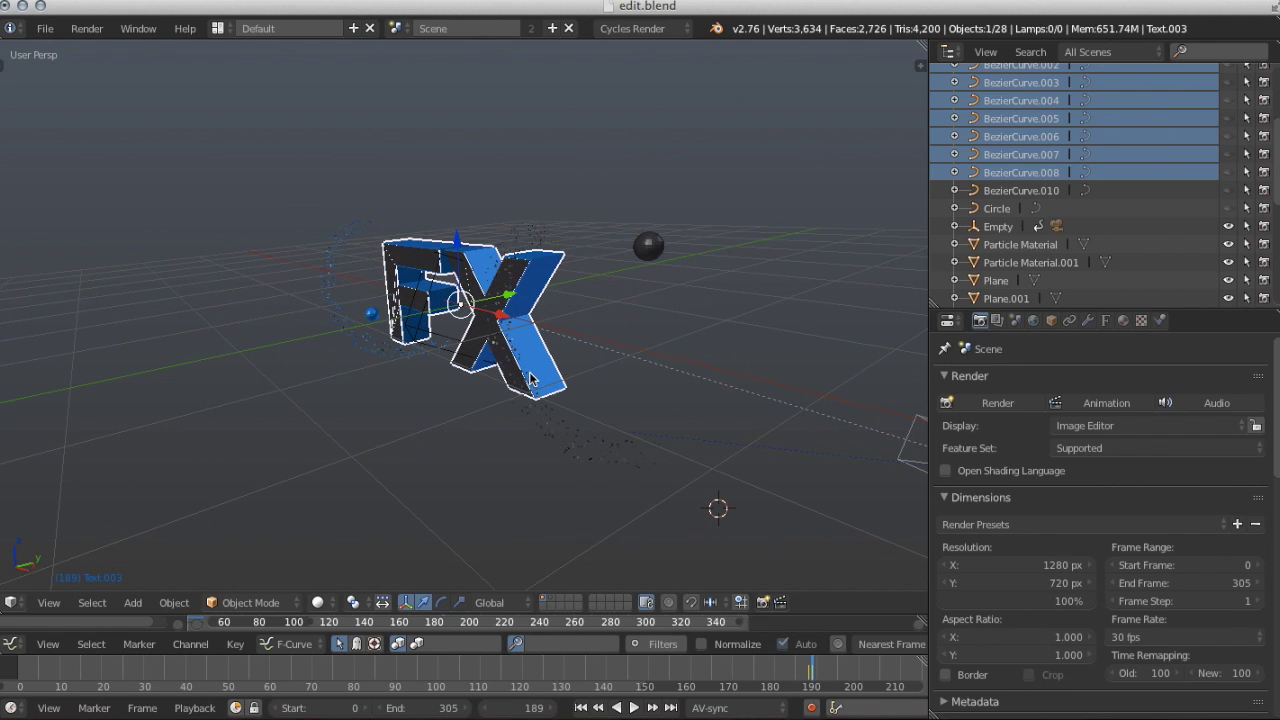
pyautogui.scroll(-8, 530, 378)
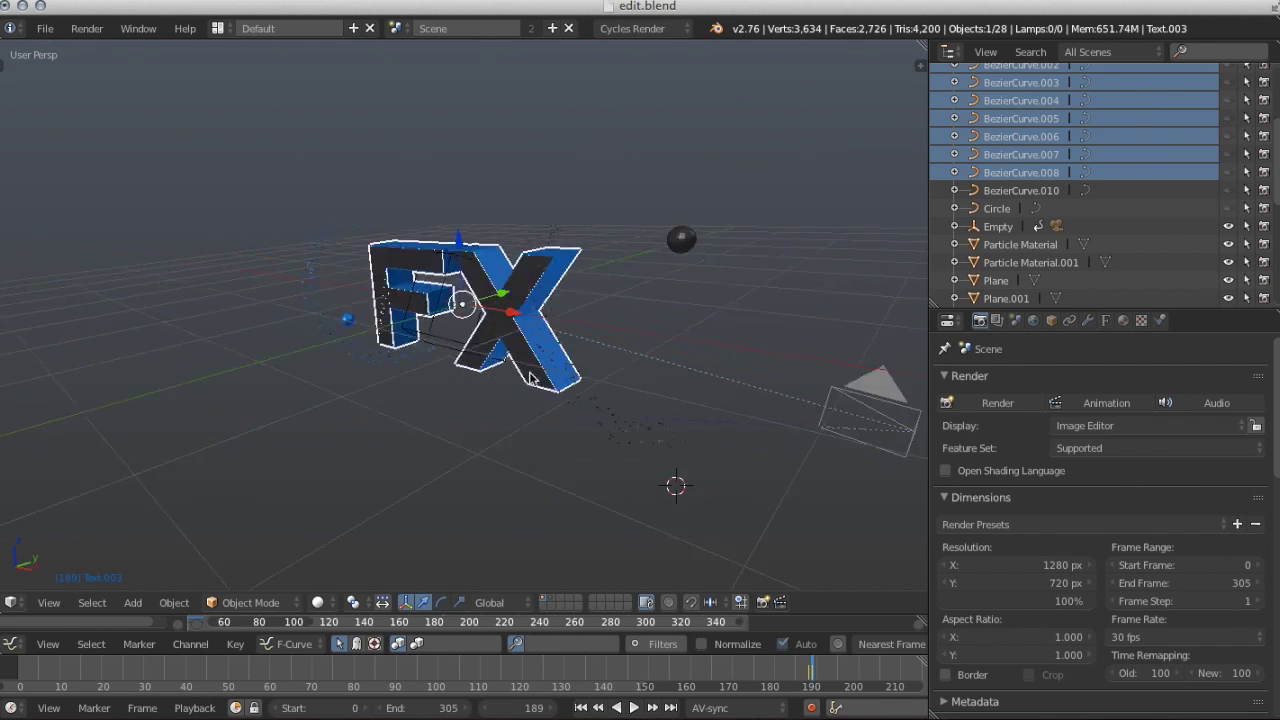
pyautogui.scroll(3, 530, 378)
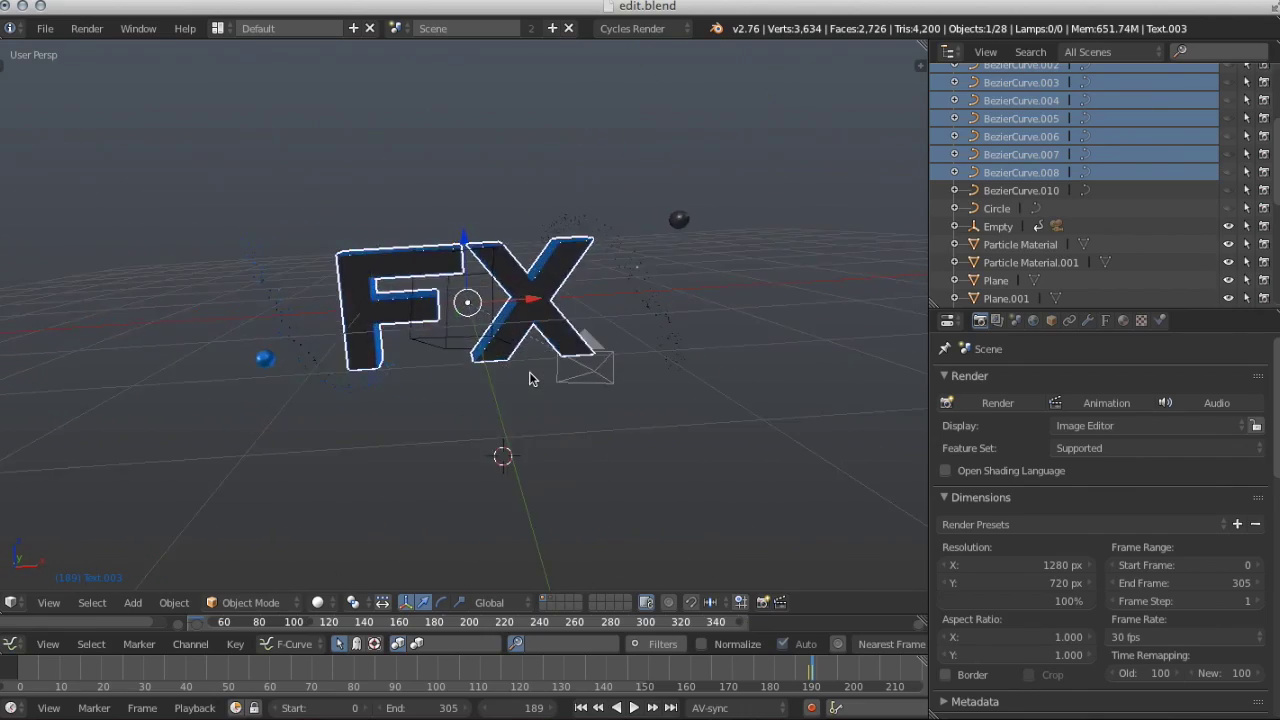
pyautogui.scroll(-5, 530, 378)
pyautogui.hscroll(-3, 530, 378)
pyautogui.scroll(5, 530, 378)
pyautogui.scroll(-5, 530, 378)
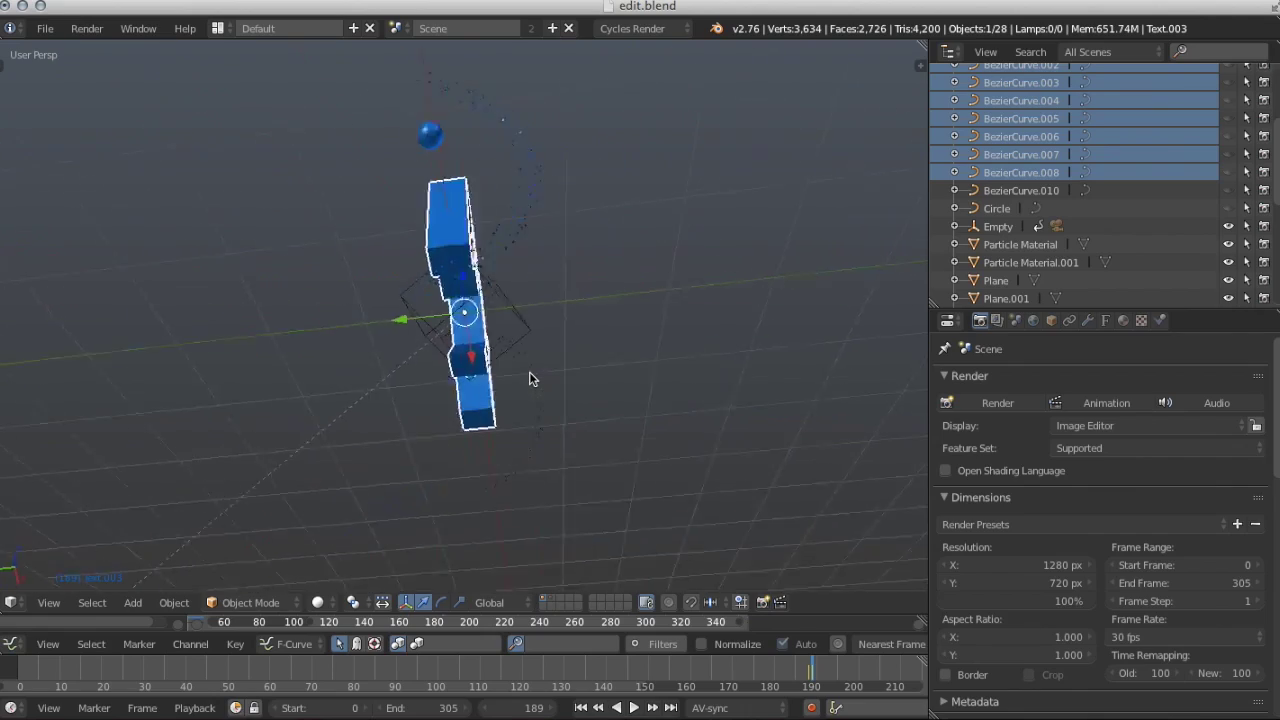